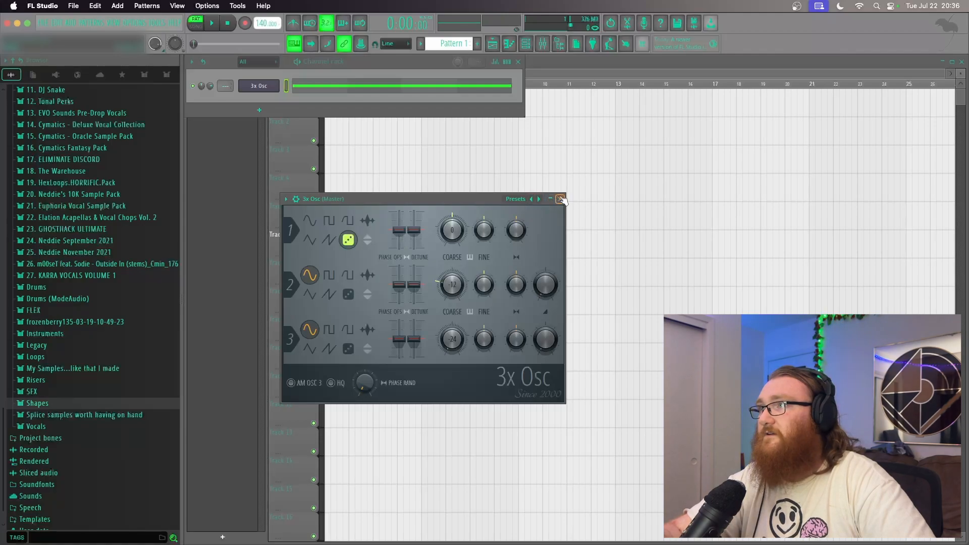
Close the 3x Osc window and switch playback from pattern mode to song mode
left_click(560, 199)
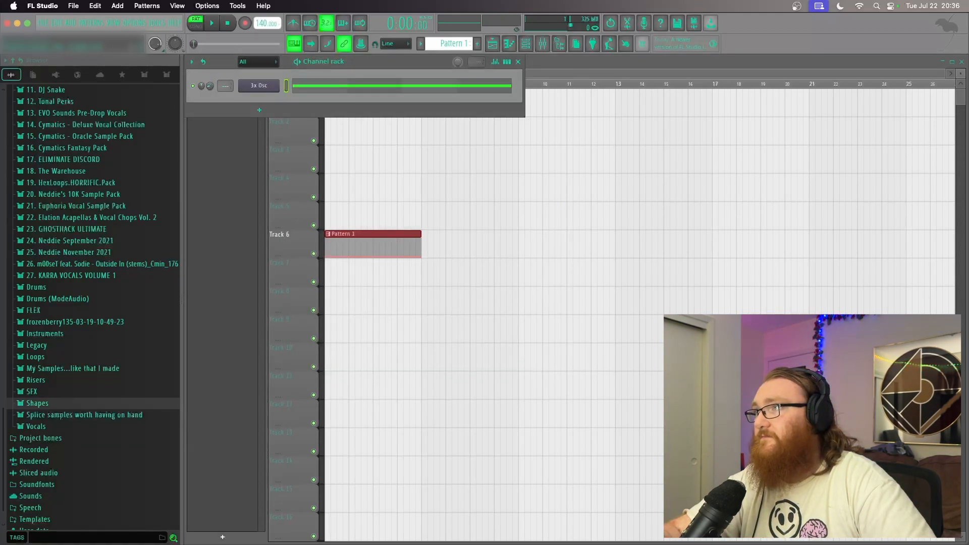
left_click(605, 63)
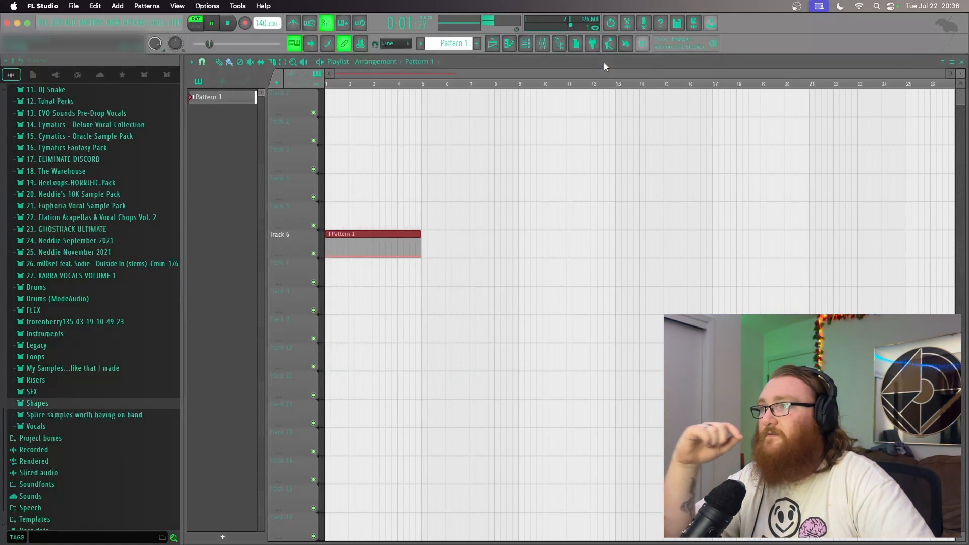
key("l")
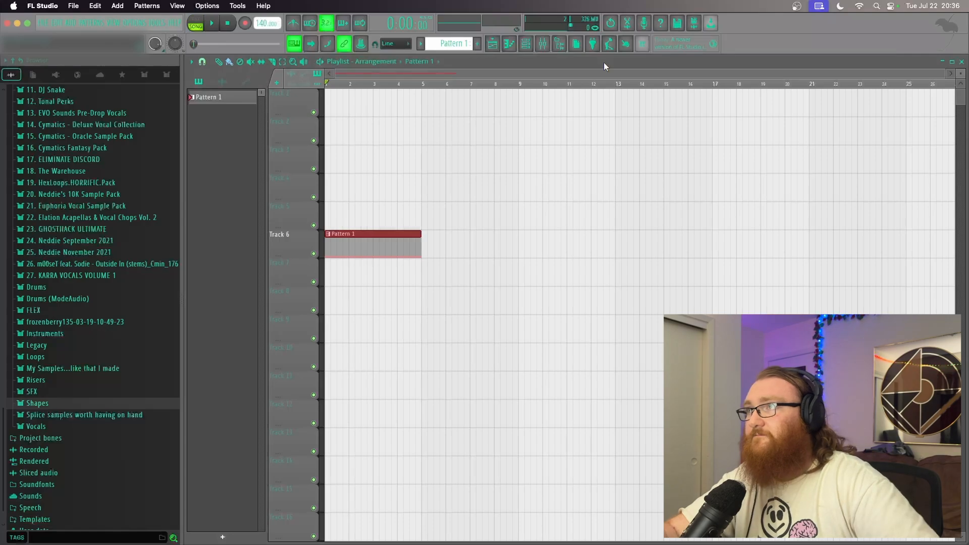
Route the 3x Osc channel to mixer Insert 1 and show the mixer
left_click(591, 200)
left_click(525, 45)
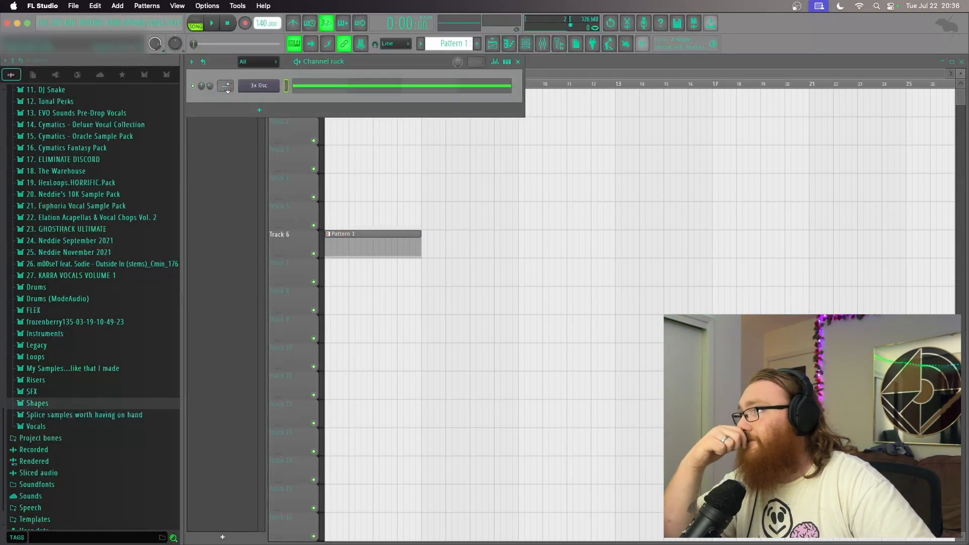
left_click(552, 61)
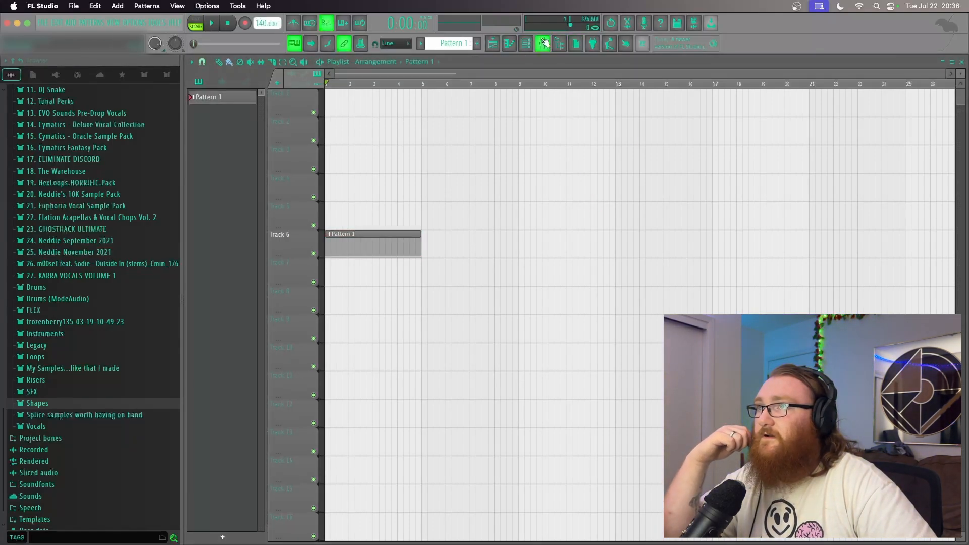
left_click(542, 44)
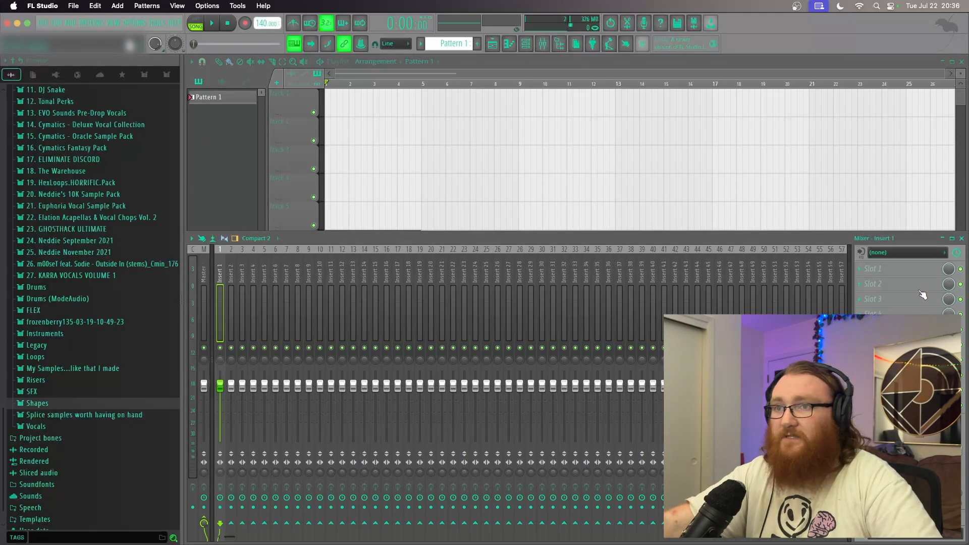
Load Fruity Parametric EQ 2 into the first effect slot of mixer Insert 1
left_click(879, 269)
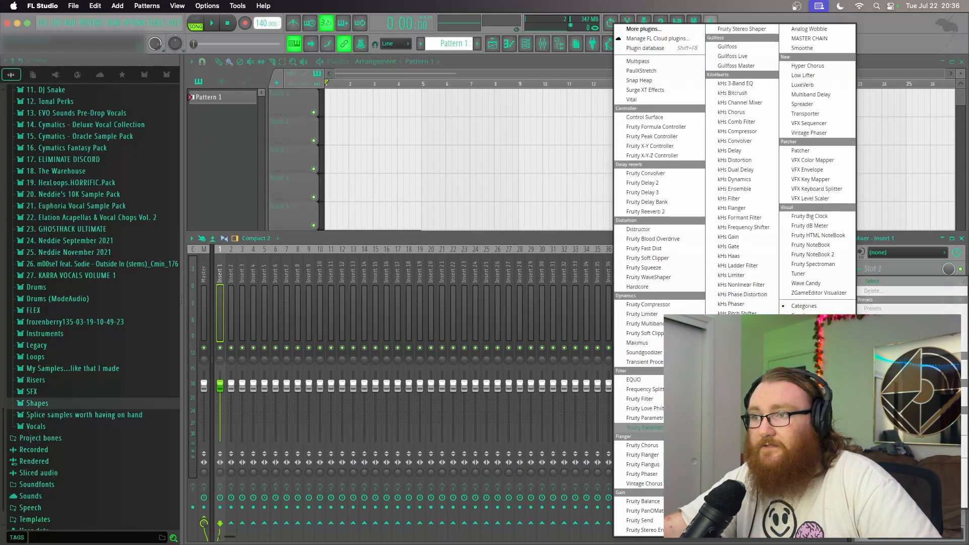
left_click(645, 427)
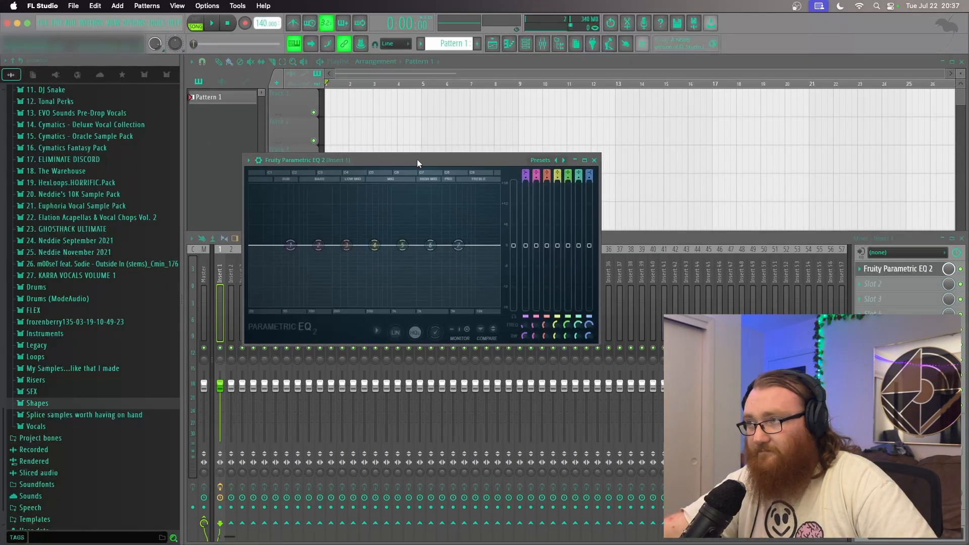
left_click_drag(417, 159, 492, 157)
Set band 4 of the equalizer to a band-pass filter with the Steep 8 order
right_click(458, 243)
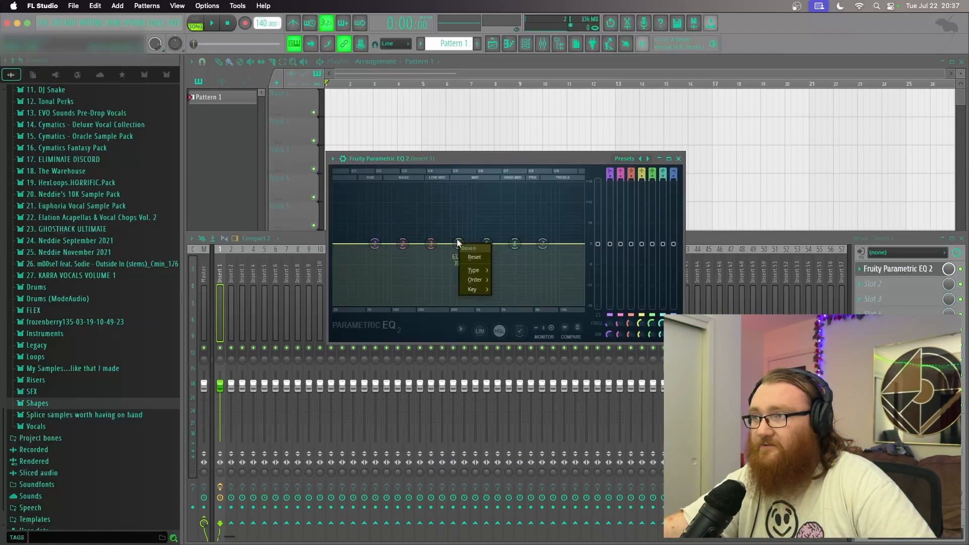
mouse_move(474, 270)
left_click(507, 279)
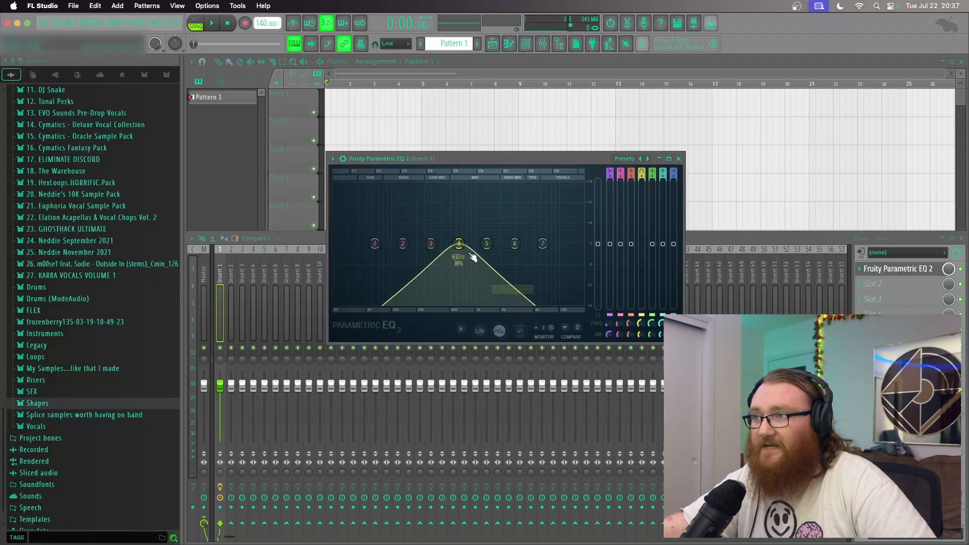
right_click(459, 243)
left_click(513, 281)
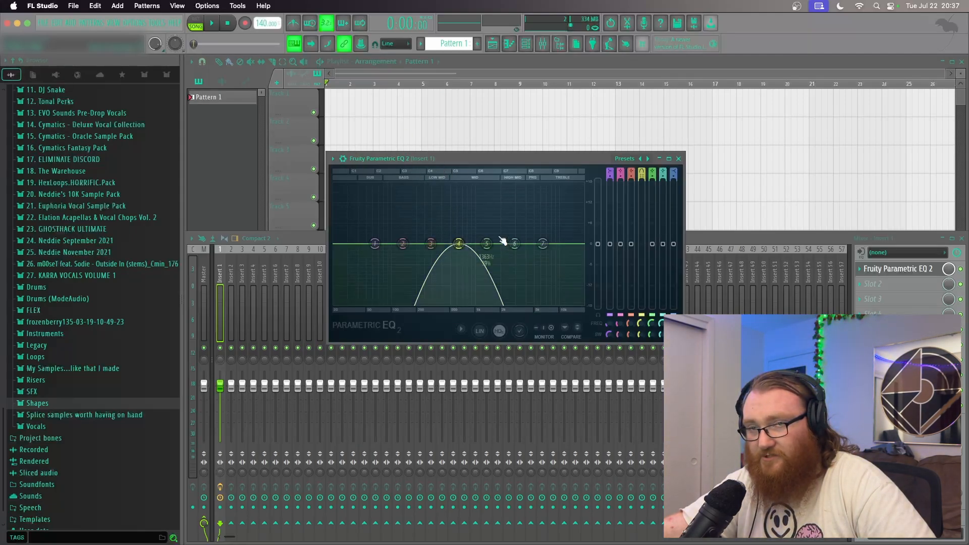
right_click(458, 243)
mouse_move(477, 281)
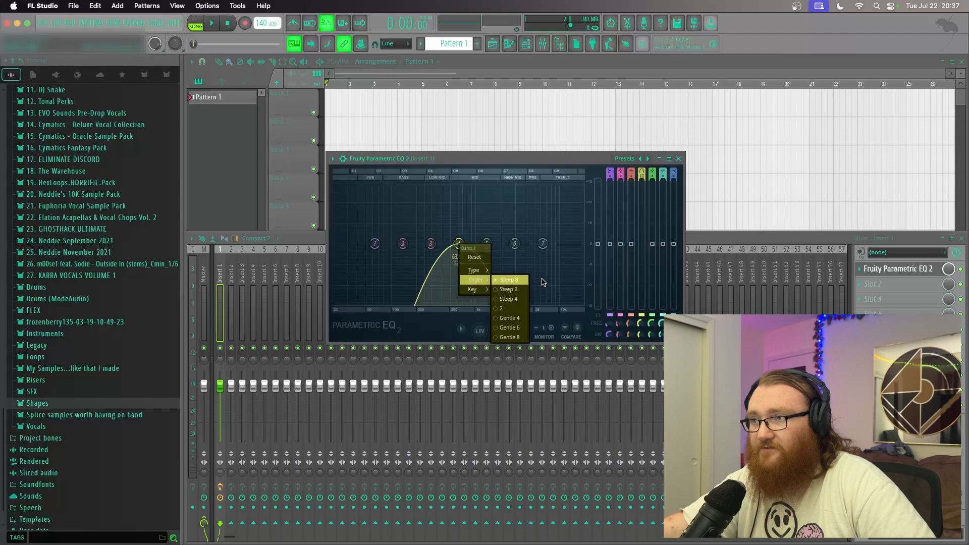
left_click(508, 160)
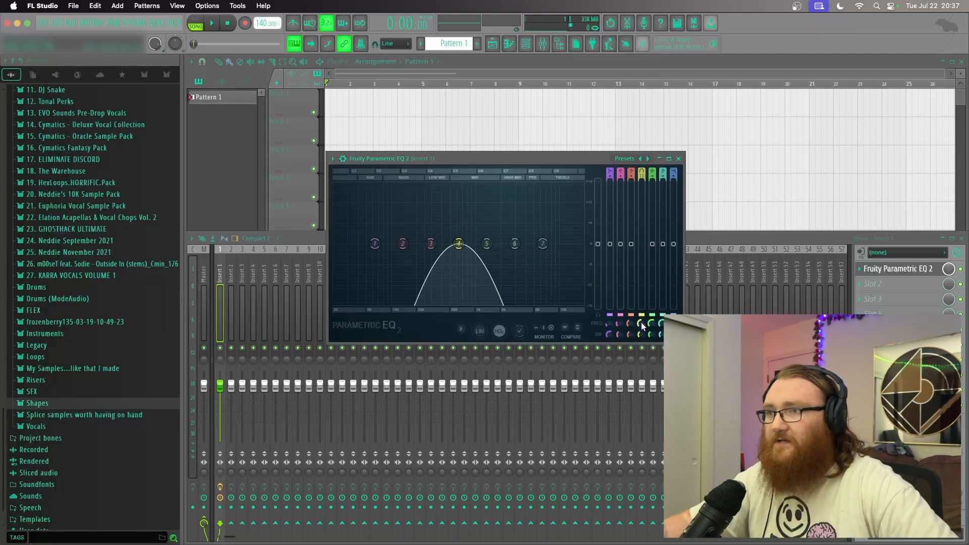
Try band 4 at about 929 Hz with bandwidths of about 17% and 54%, and reset its frequency
left_click_drag(640, 322, 640, 343)
key("space")
key("space")
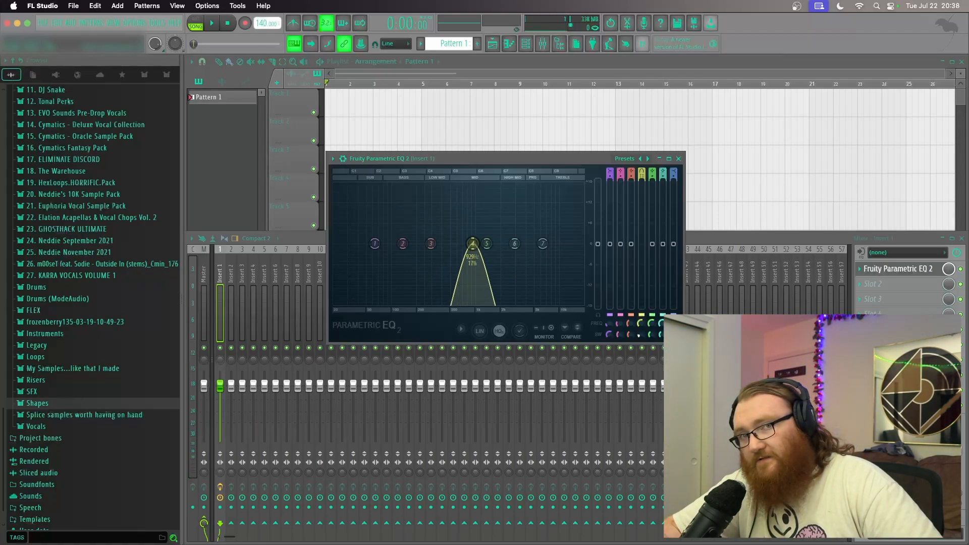
left_click_drag(640, 334, 639, 325)
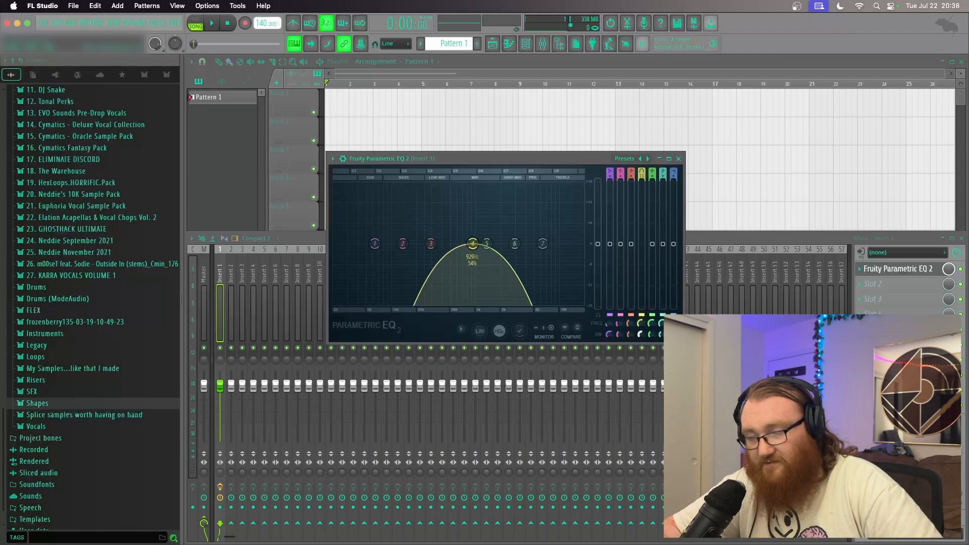
mouse_move(639, 325)
left_mouse_down()
mouse_move(639, 342)
mouse_move(639, 328)
left_mouse_up()
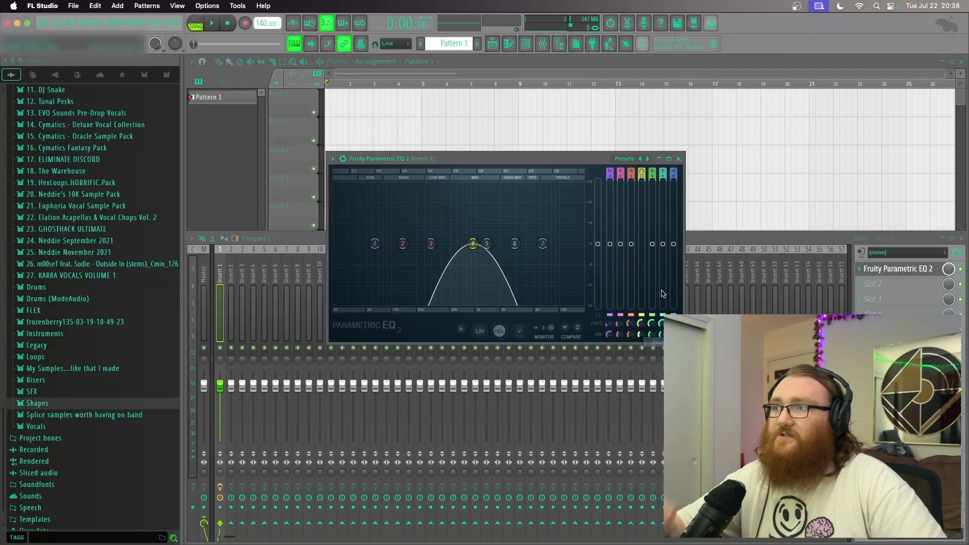
right_click(640, 323)
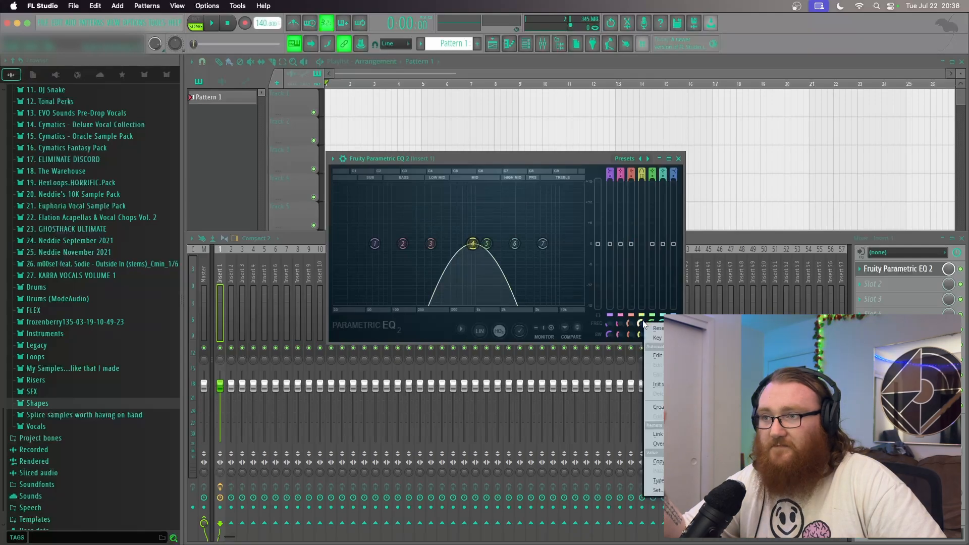
left_click(651, 328)
Close the equalizer and load Fruity WaveShaper into the second effect slot of Insert 1
left_click(678, 158)
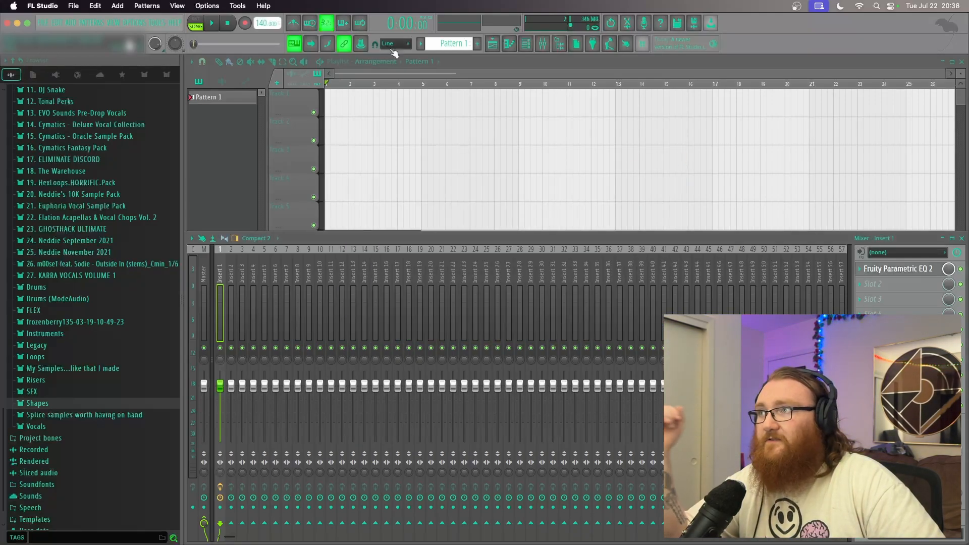
left_click(873, 284)
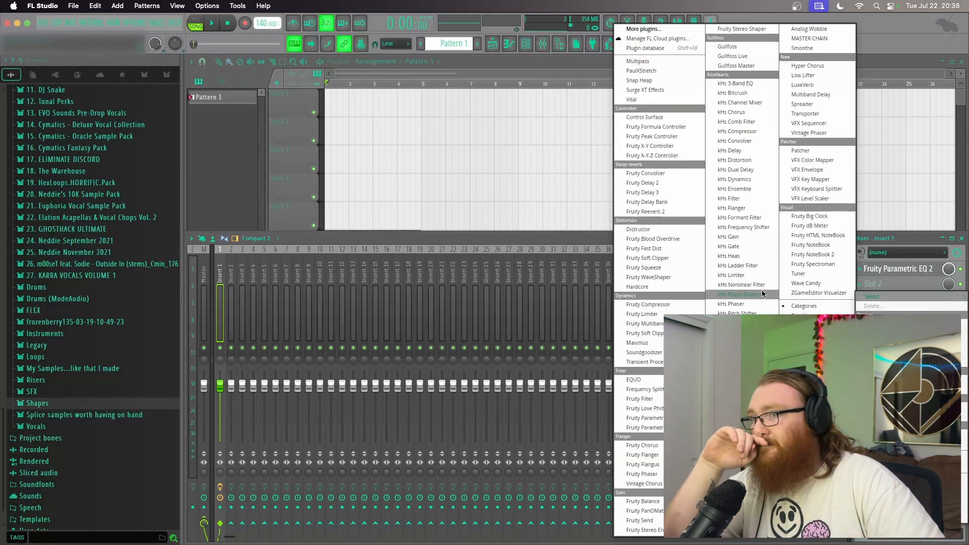
left_click(686, 278)
left_click_drag(324, 172, 596, 183)
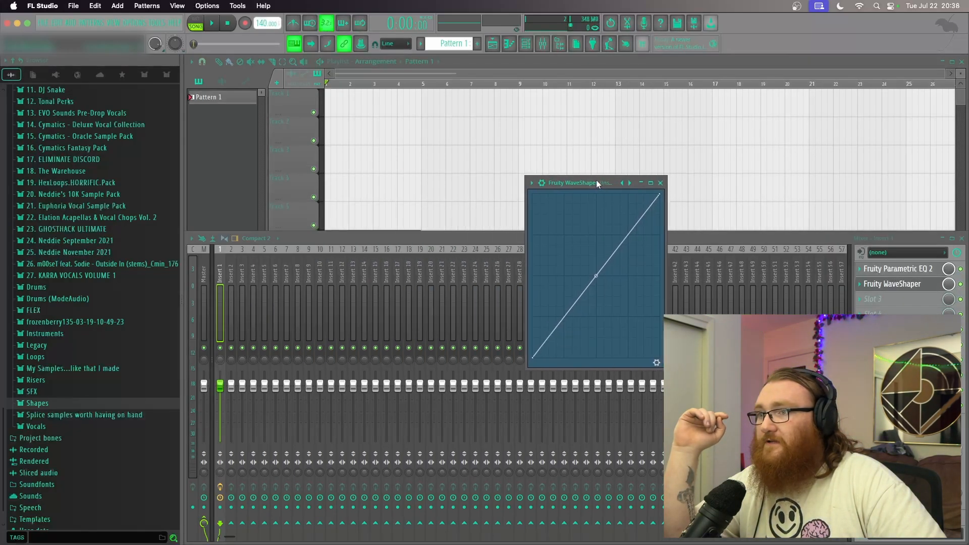
Reveal the WaveShaper's controls to examine its polarity mode, and hide them again
left_click(656, 363)
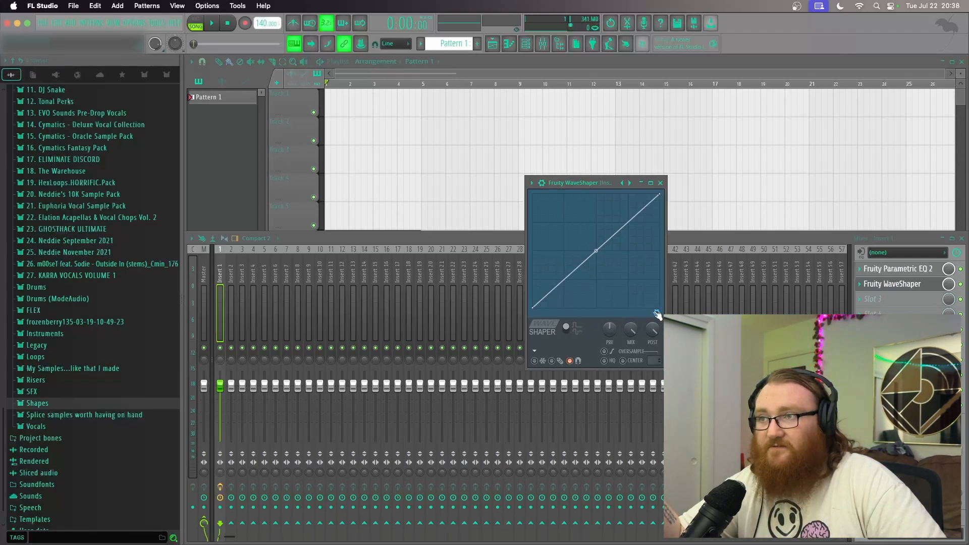
left_click(579, 325)
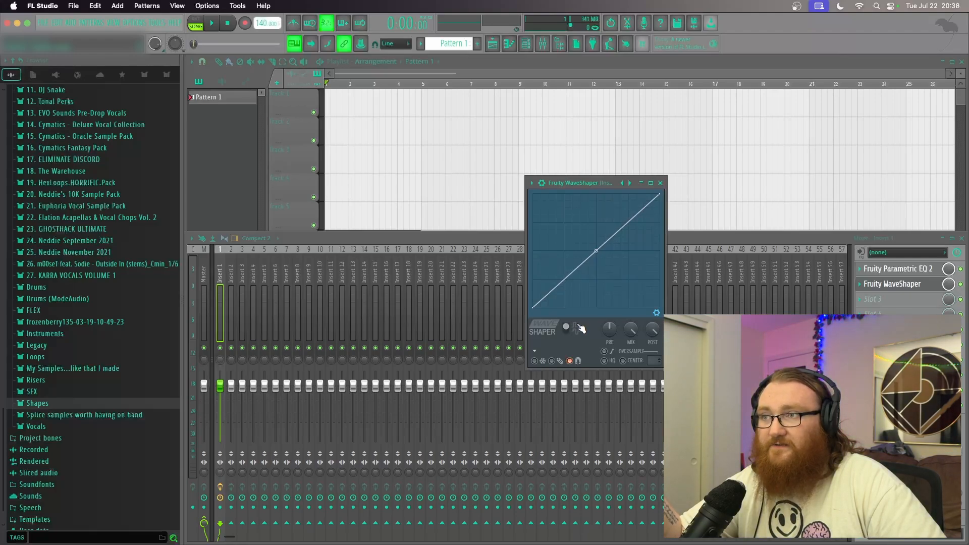
left_click(655, 312)
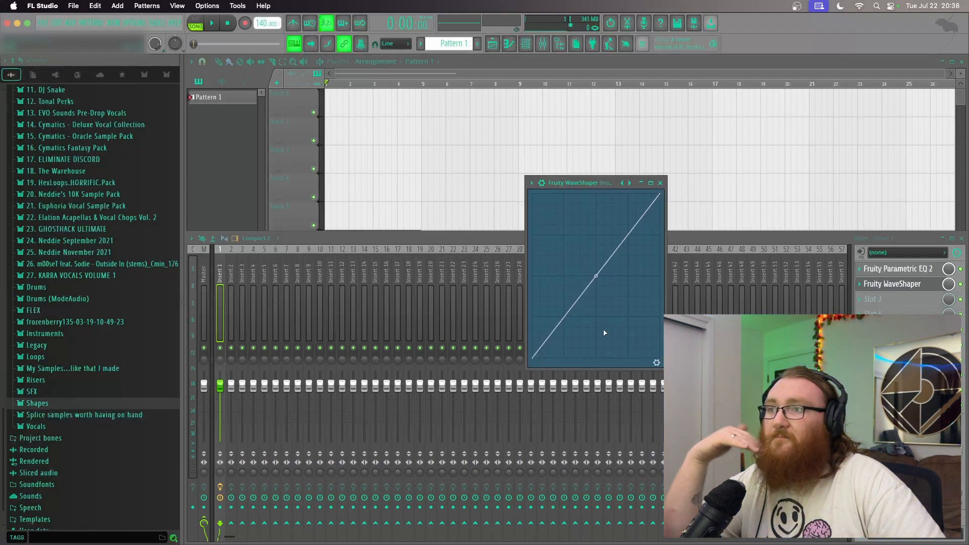
Add a point near the lower-left end of the WaveShaper curve and bend the rising segment sharply upward
right_click(557, 337)
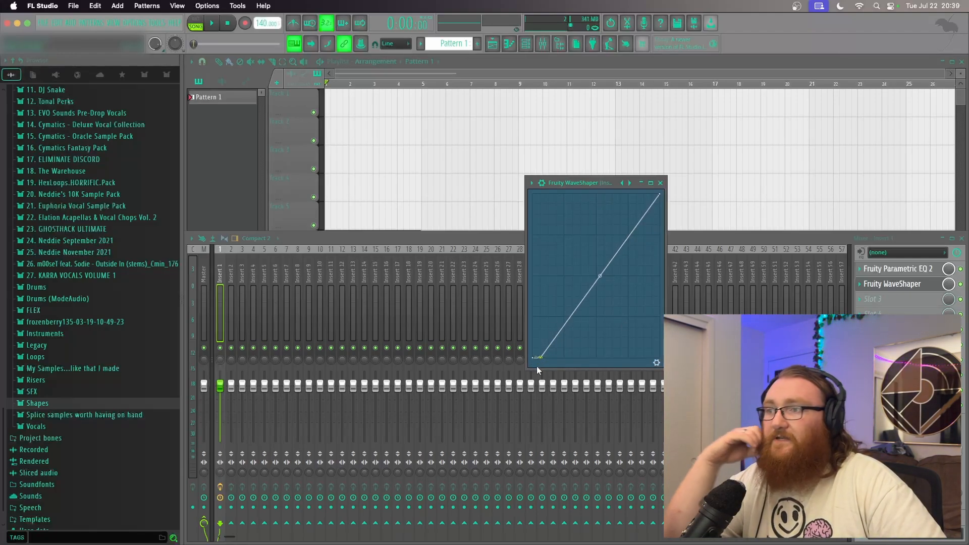
left_click_drag(601, 276, 600, 195)
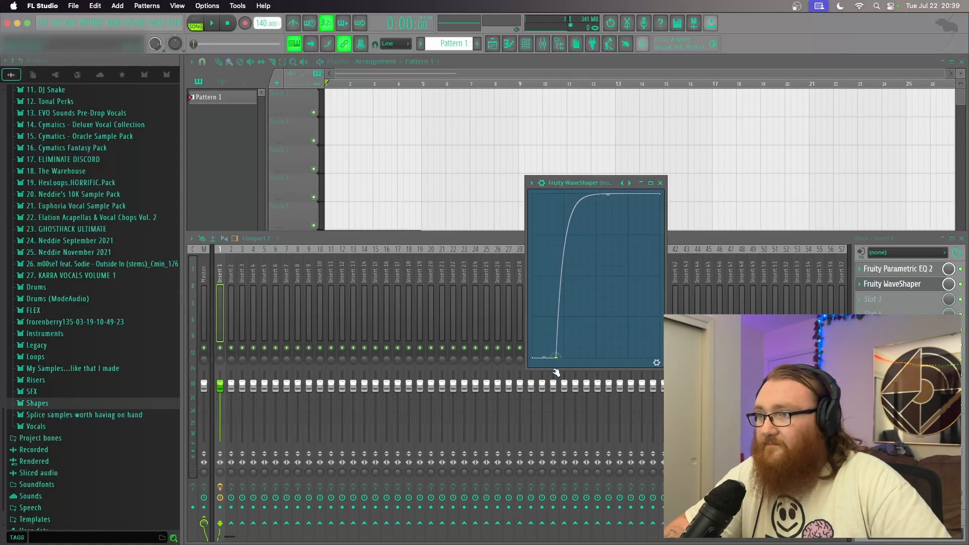
left_click_drag(557, 368, 540, 358)
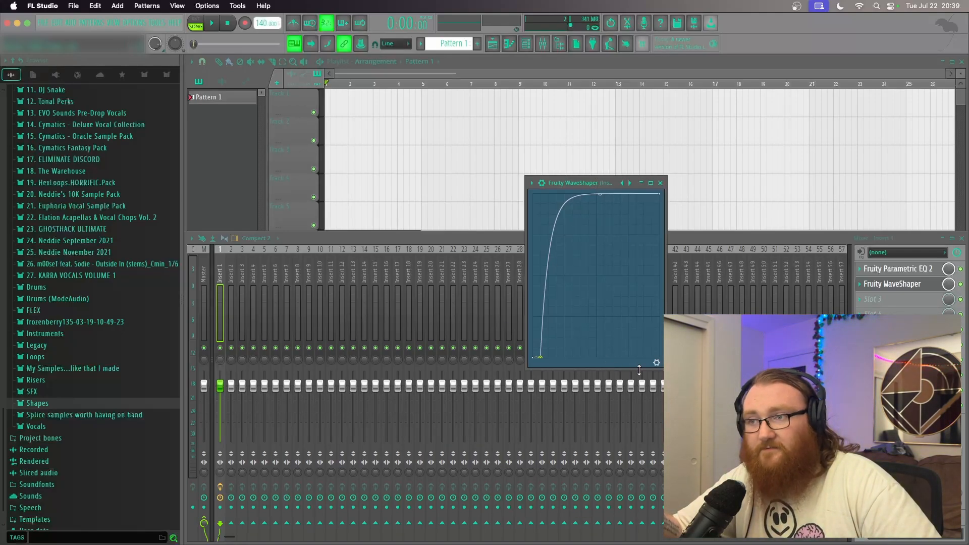
Try the WaveShaper's other polarity mode and return to the original one
left_click(656, 363)
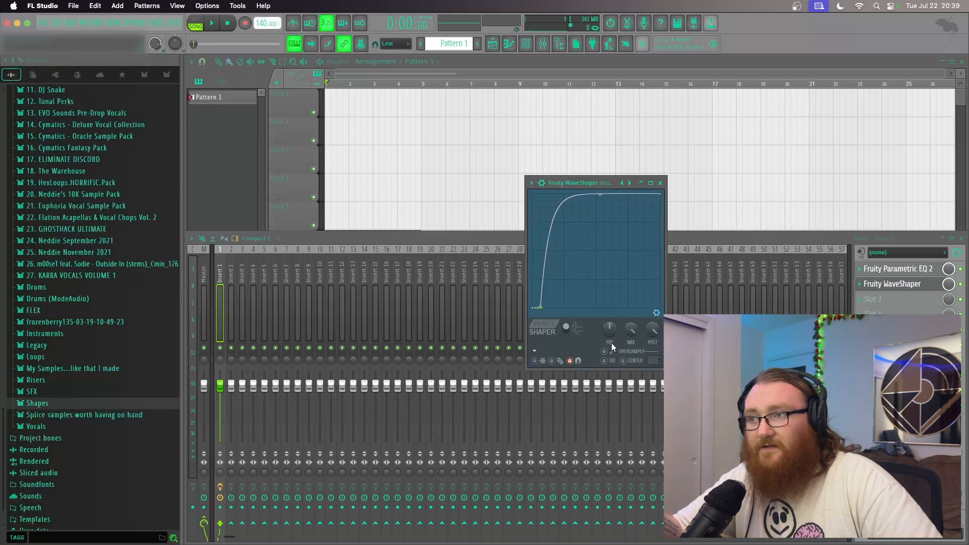
left_click(575, 329)
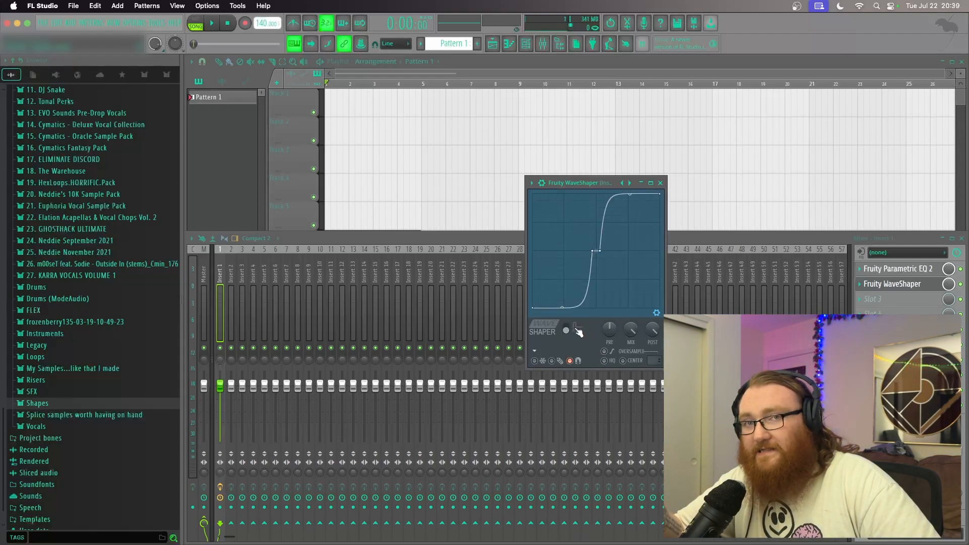
left_click(576, 330)
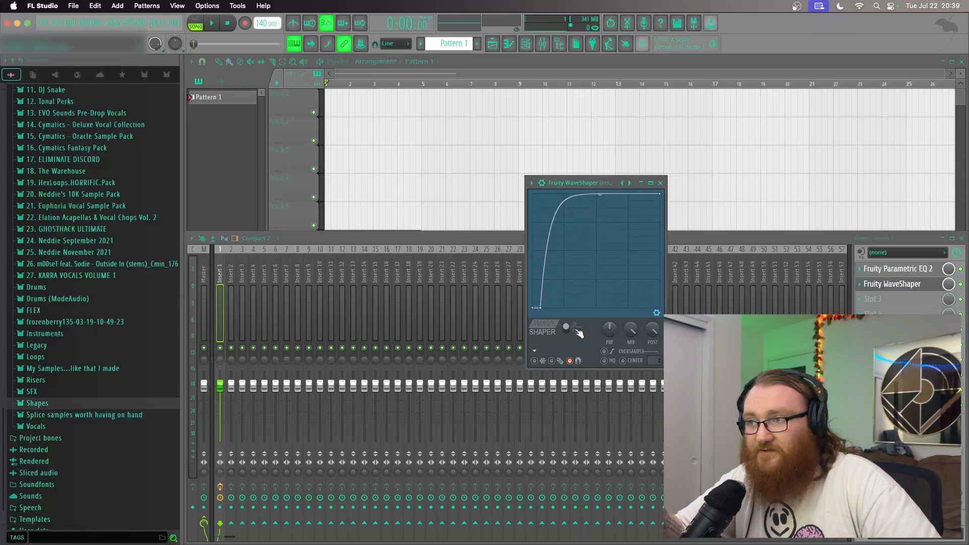
left_click(656, 311)
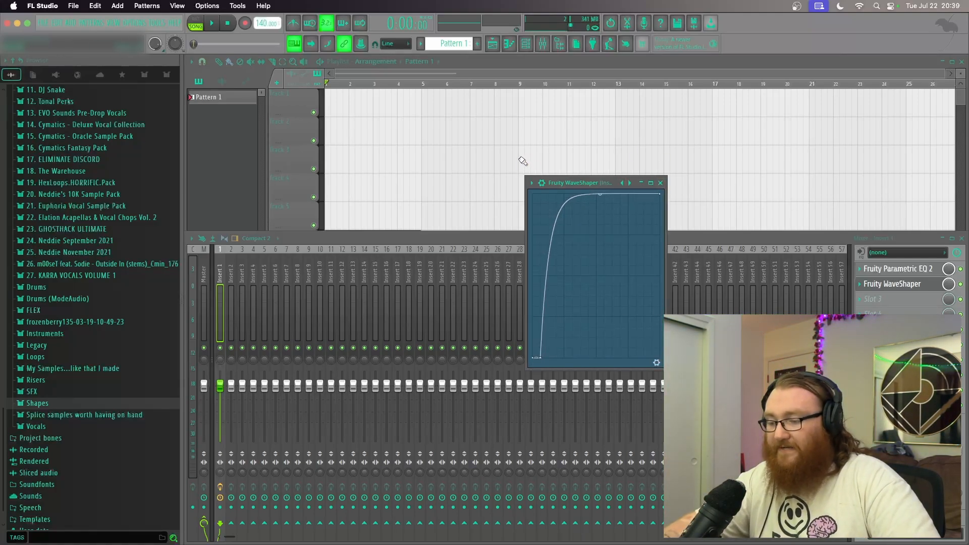
Play the song while shifting the WaveShaper curve's lower point toward the graph's left edge
left_click_drag(584, 178, 583, 180)
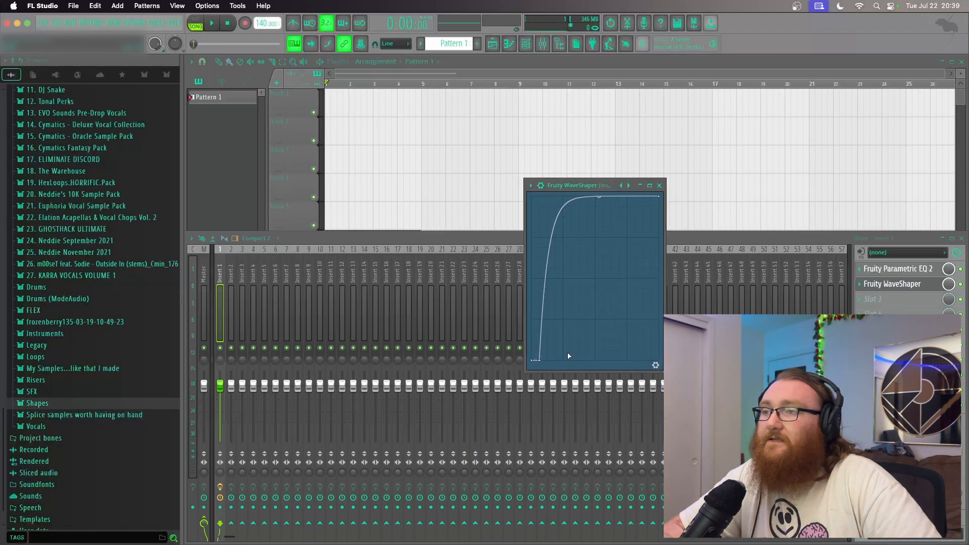
key("space")
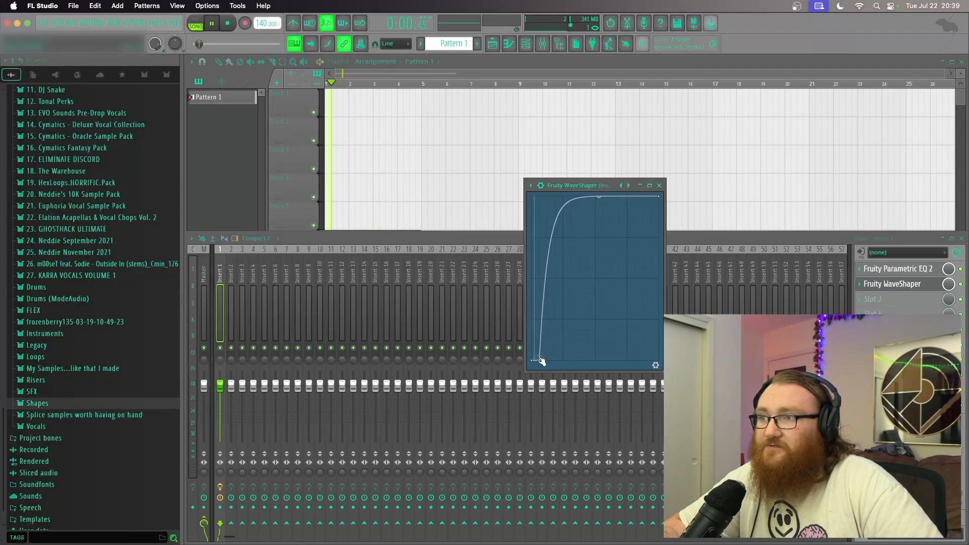
left_click_drag(541, 360, 538, 375)
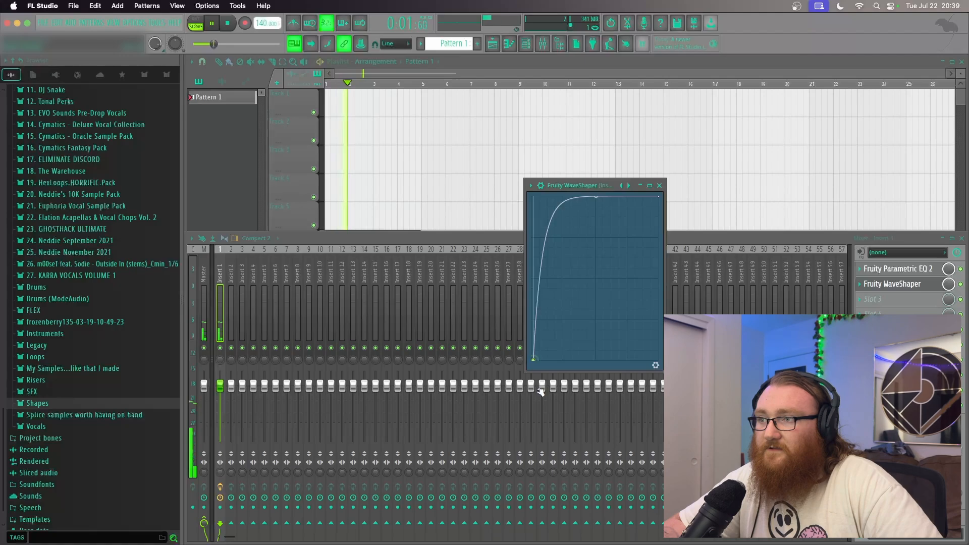
Reopen Fruity Parametric EQ 2 and place it beside the WaveShaper to compare both during playback
left_click(898, 269)
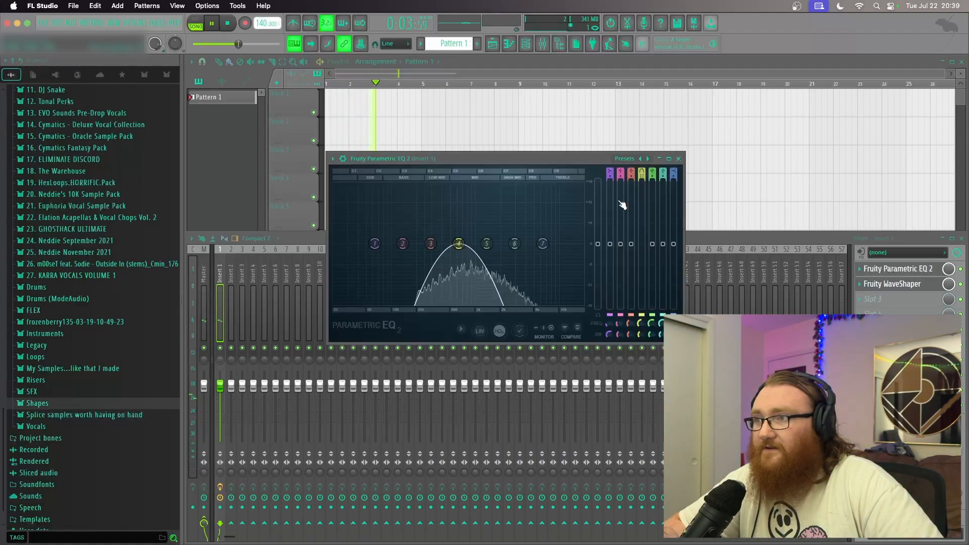
left_click(659, 205)
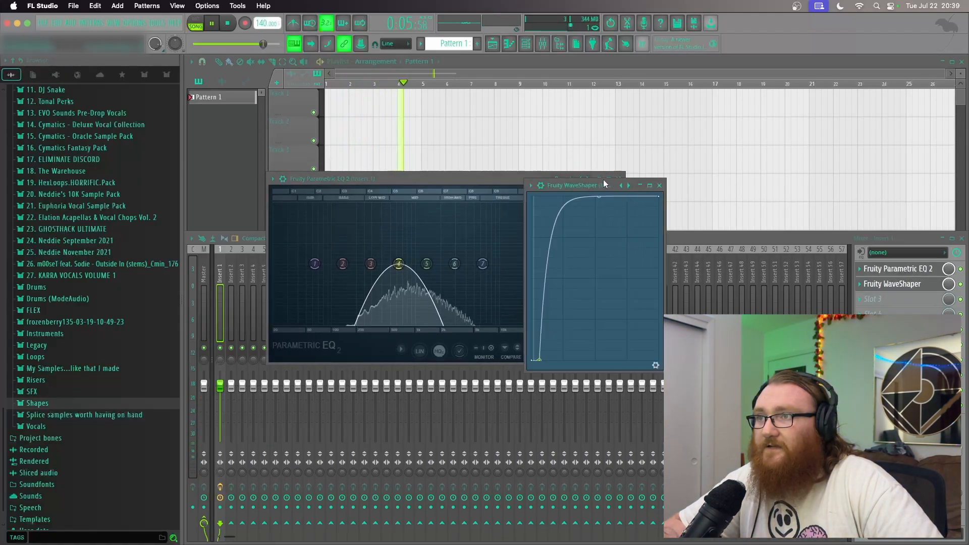
Move the Fruity WaveShaper and Parametric EQ 2 windows apart and reset band 4's frequency after a brief adjustment
left_click_drag(591, 185, 721, 174)
left_click_drag(503, 175, 502, 159)
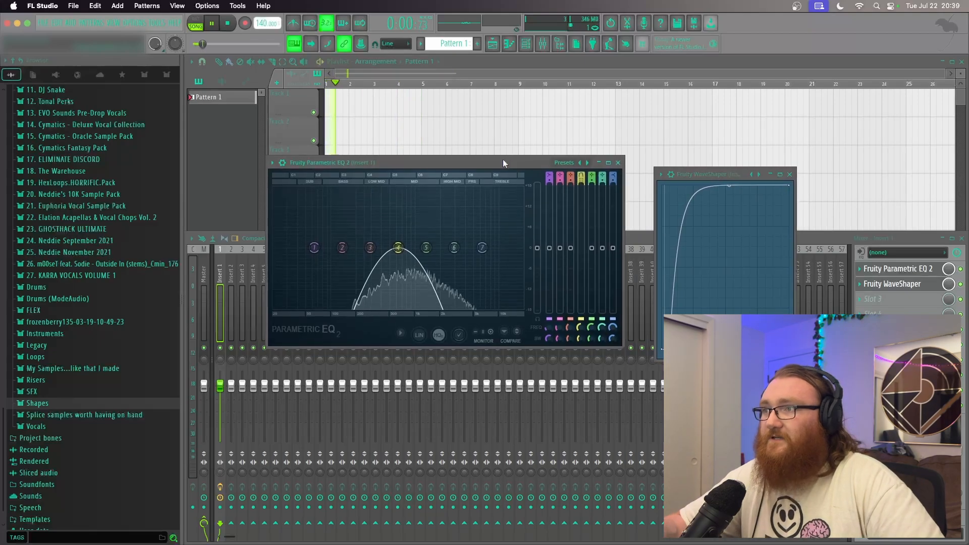
mouse_move(580, 327)
left_mouse_down()
mouse_move(581, 308)
mouse_move(580, 323)
left_mouse_up()
right_click(581, 327)
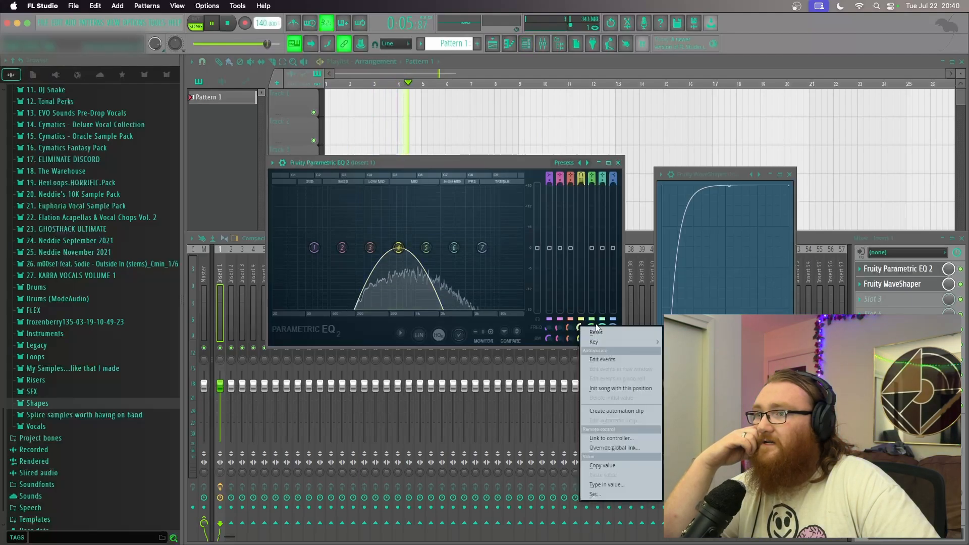
left_click(593, 333)
Show the channel rack and reset the 3x Osc channel's volume to its default
left_click(526, 44)
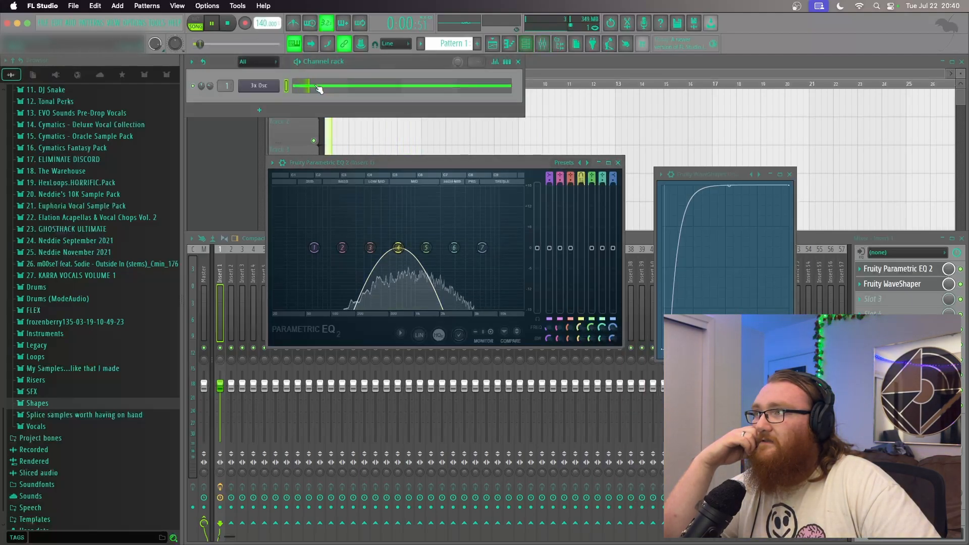
right_click(209, 86)
left_click(216, 91)
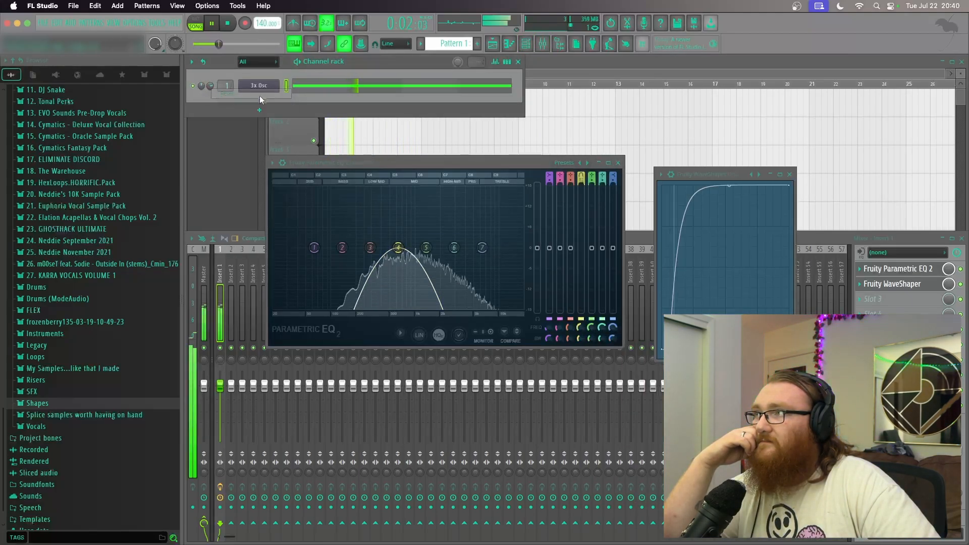
Narrow the equalizer's band 4 during playback and sweep its frequency up into the highs and back to the mids
left_click(474, 162)
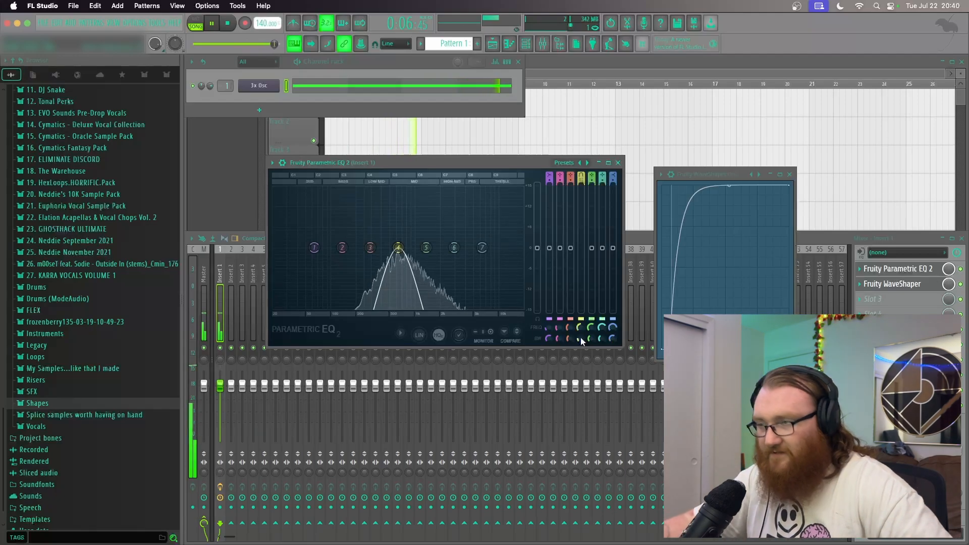
left_click_drag(580, 338, 580, 323)
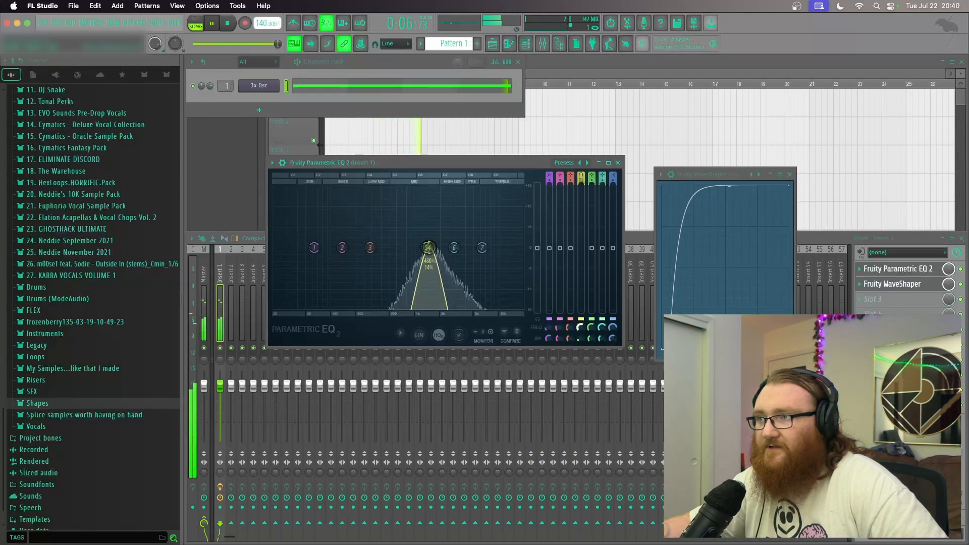
left_click_drag(581, 327, 580, 337)
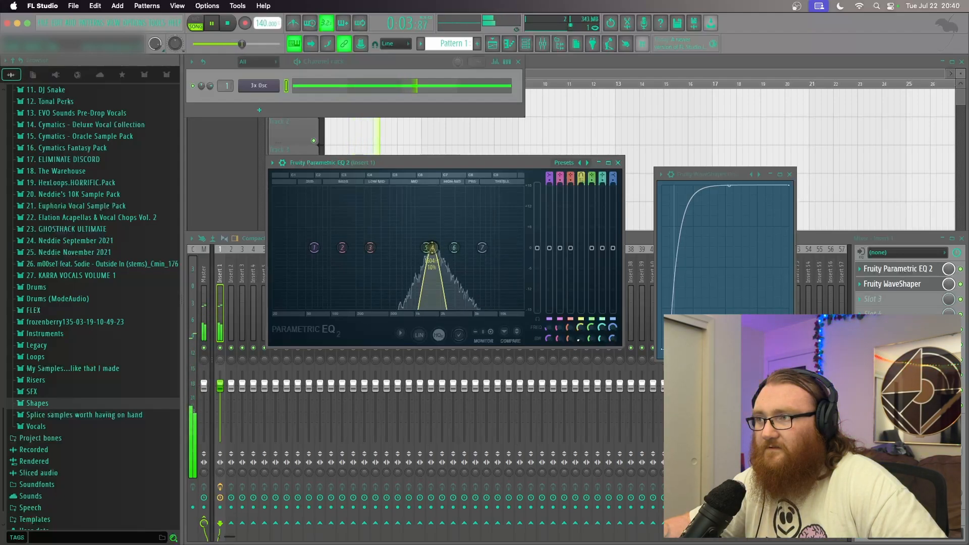
left_click_drag(579, 336, 579, 337)
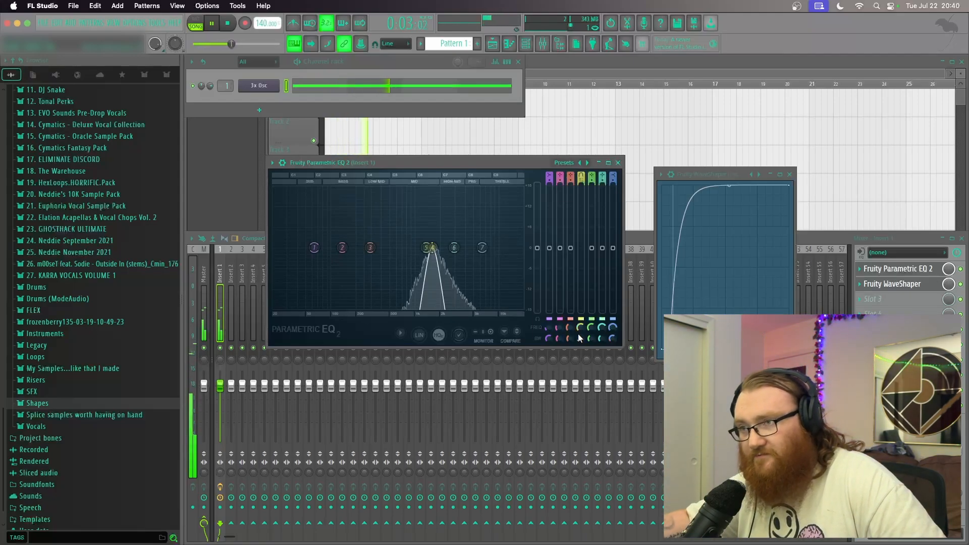
left_click_drag(581, 328, 579, 307)
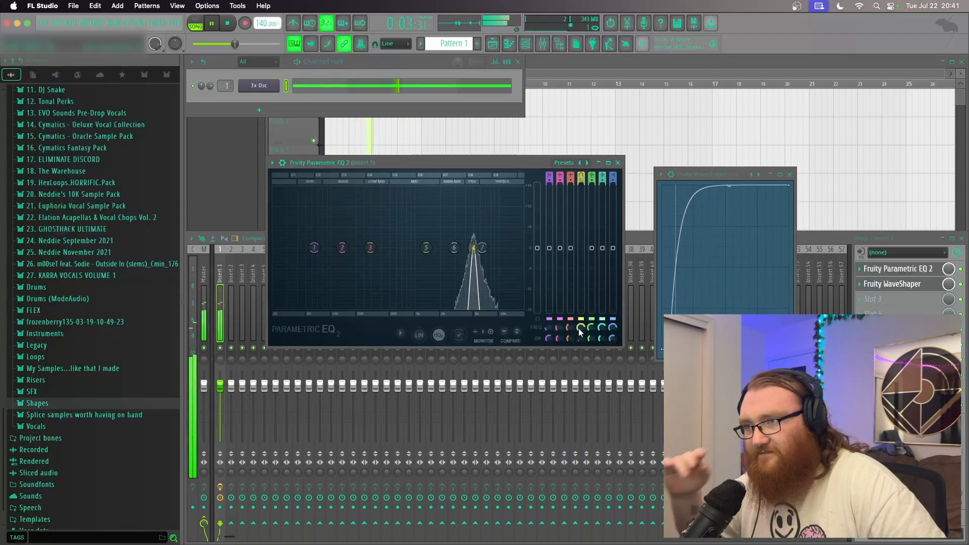
left_click_drag(579, 328, 579, 334)
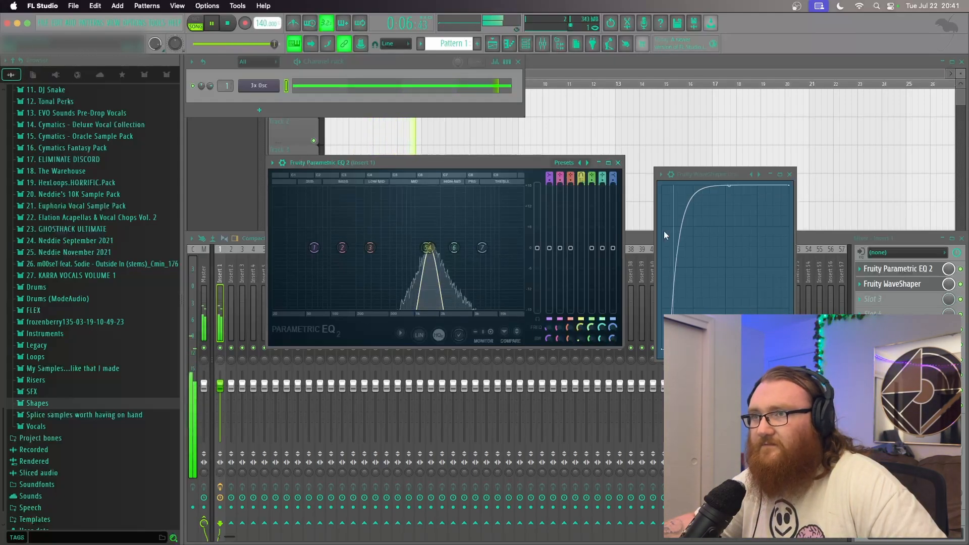
Widen band 4 slightly, then close the Parametric EQ 2 and WaveShaper windows
left_click(729, 188)
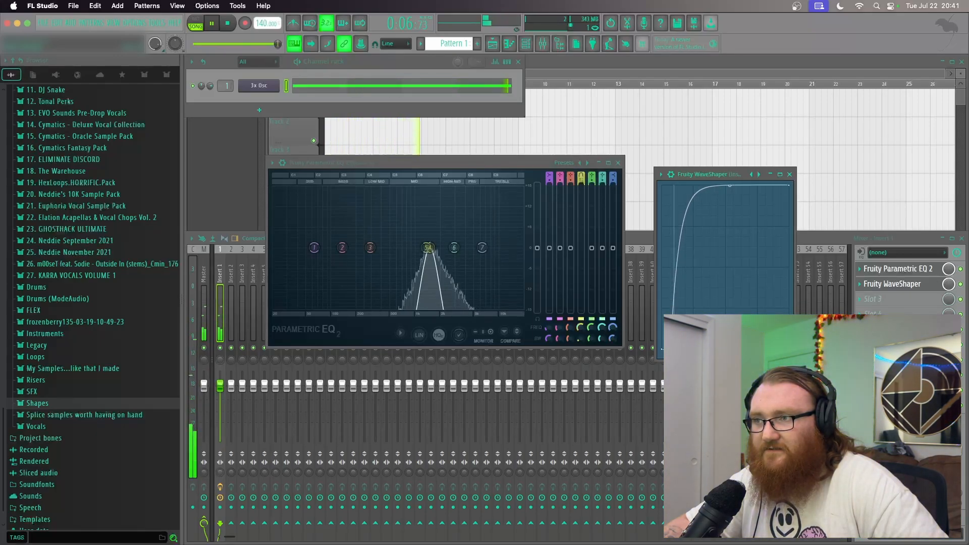
left_click_drag(579, 338, 581, 338)
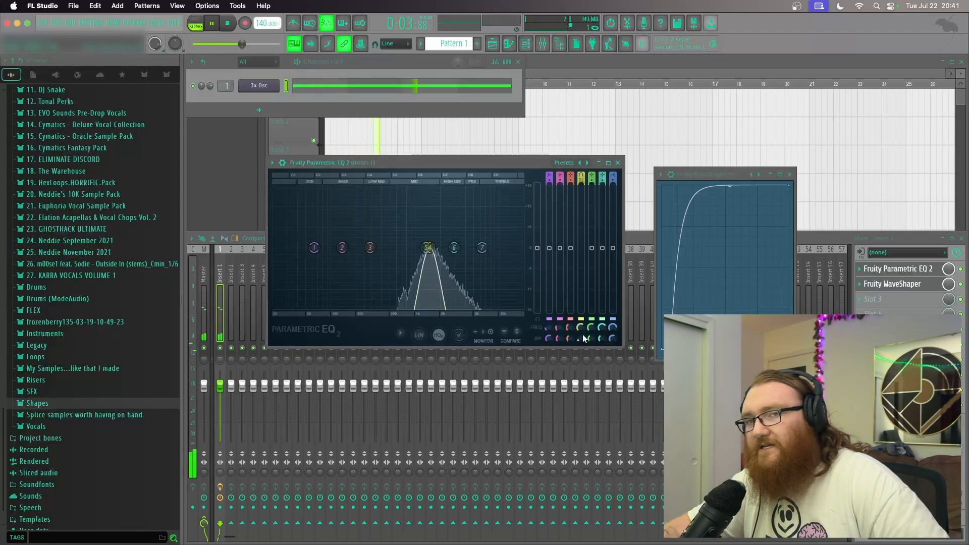
left_click(619, 163)
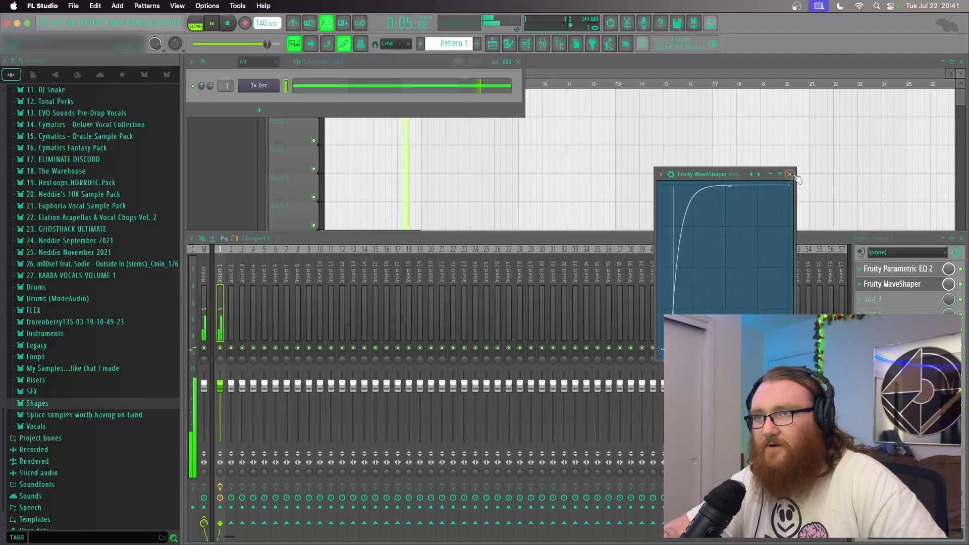
left_click(789, 175)
Shift the 3x Osc's mixer track with its effects to insert 2 and stop playback
left_click(864, 299)
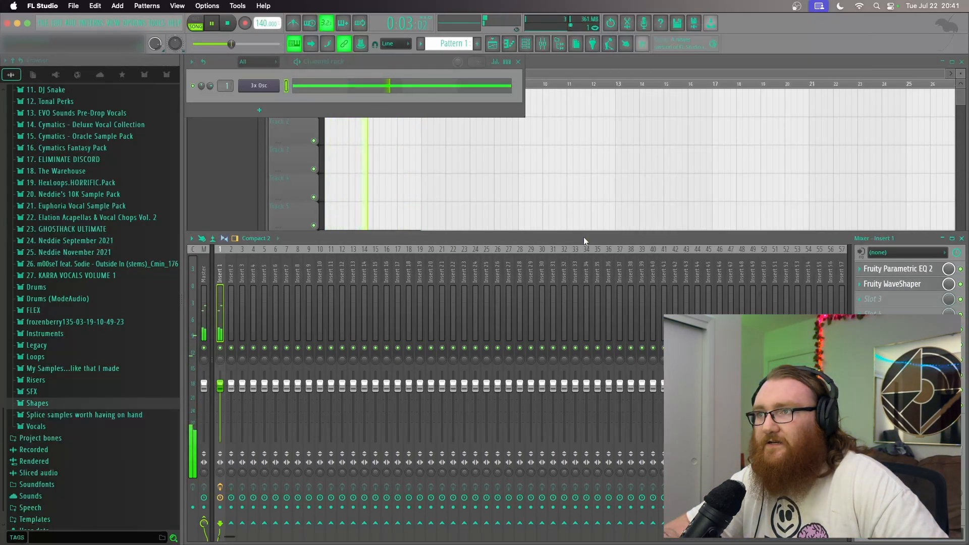
left_click(583, 237)
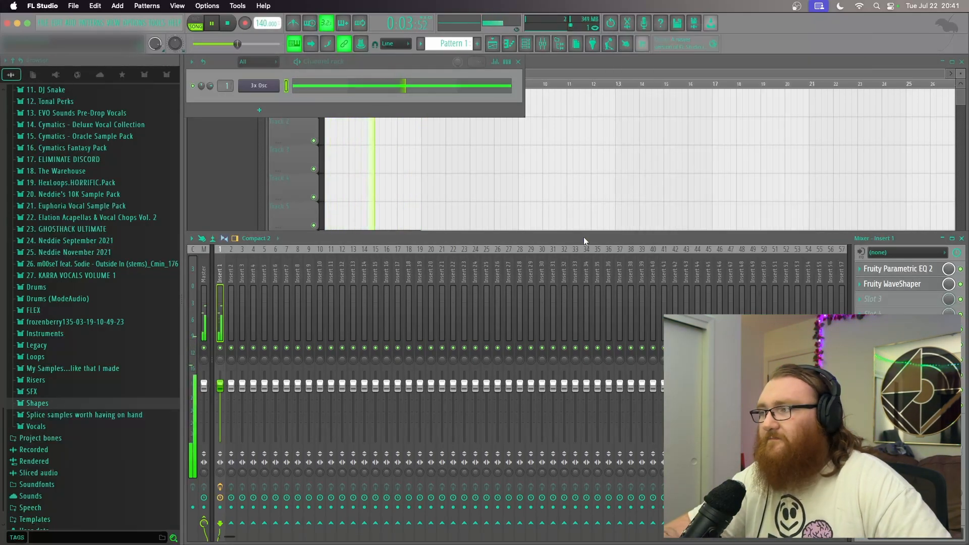
left_click(231, 275)
key("space")
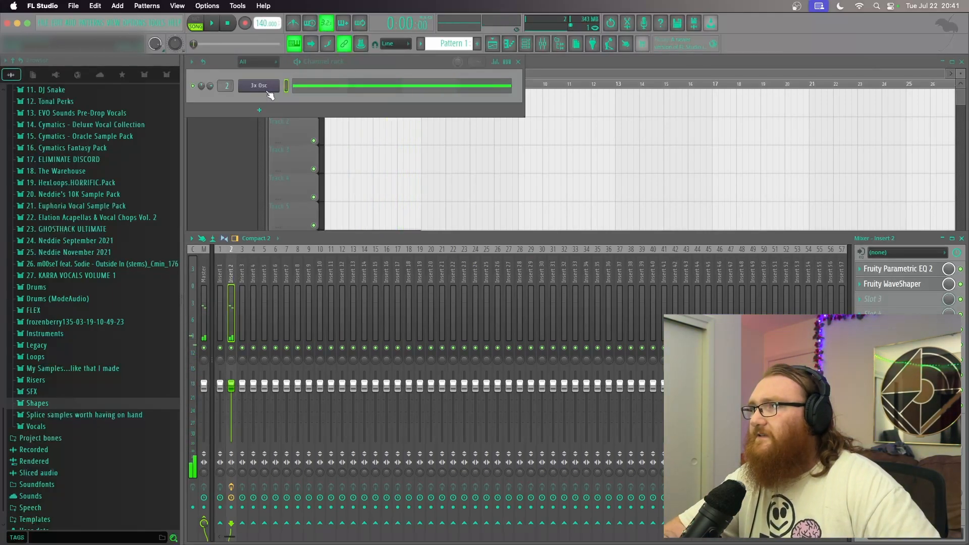
Clone the 3x Osc channel twice and close the plugin window that opens
right_click(260, 85)
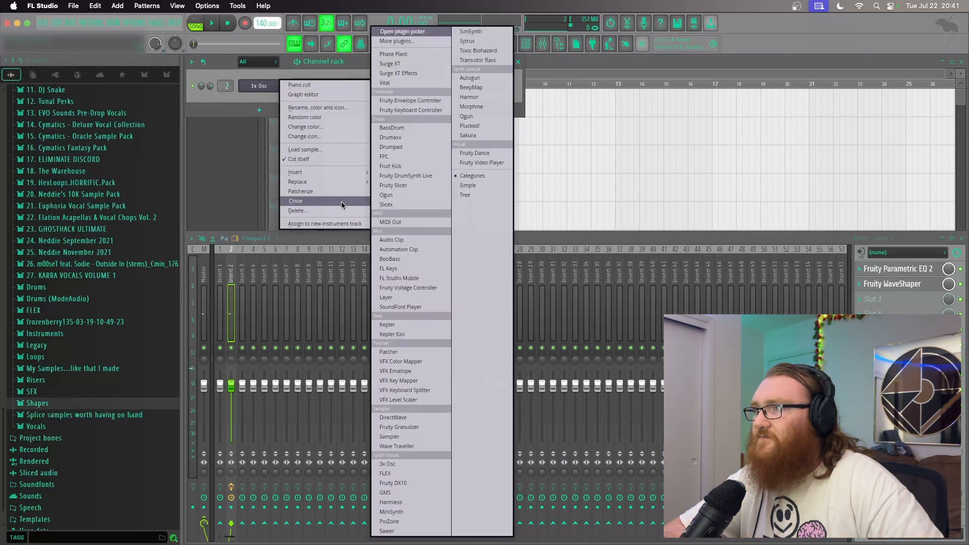
left_click(341, 202)
right_click(259, 101)
left_click(319, 215)
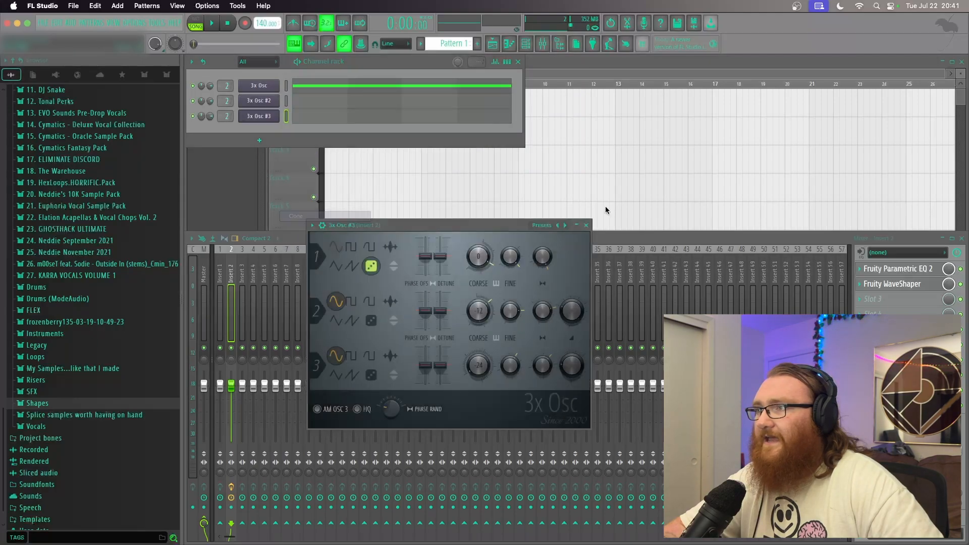
left_click(589, 222)
Copy the original 3x Osc channel's notes into 3x Osc #2 and 3x Osc #3
right_click(260, 86)
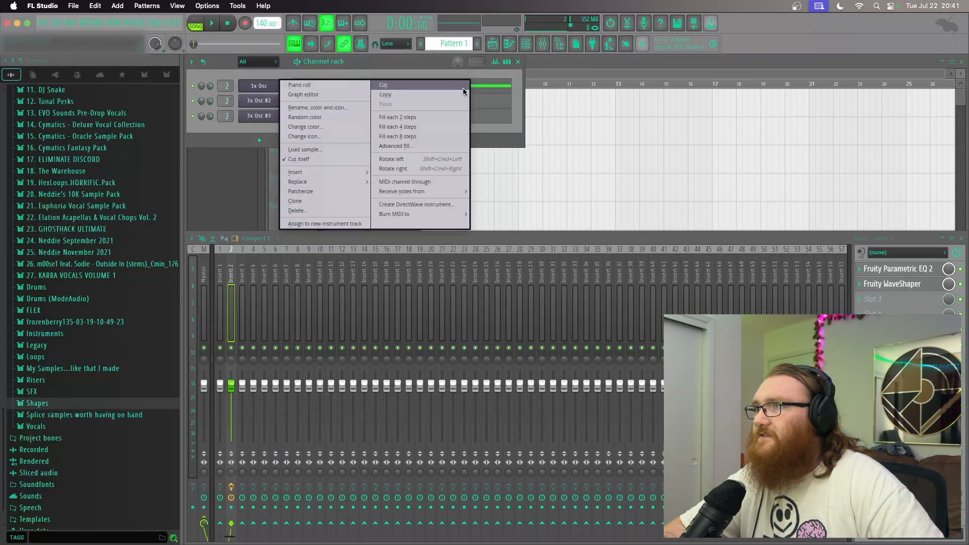
left_click(408, 94)
right_click(258, 101)
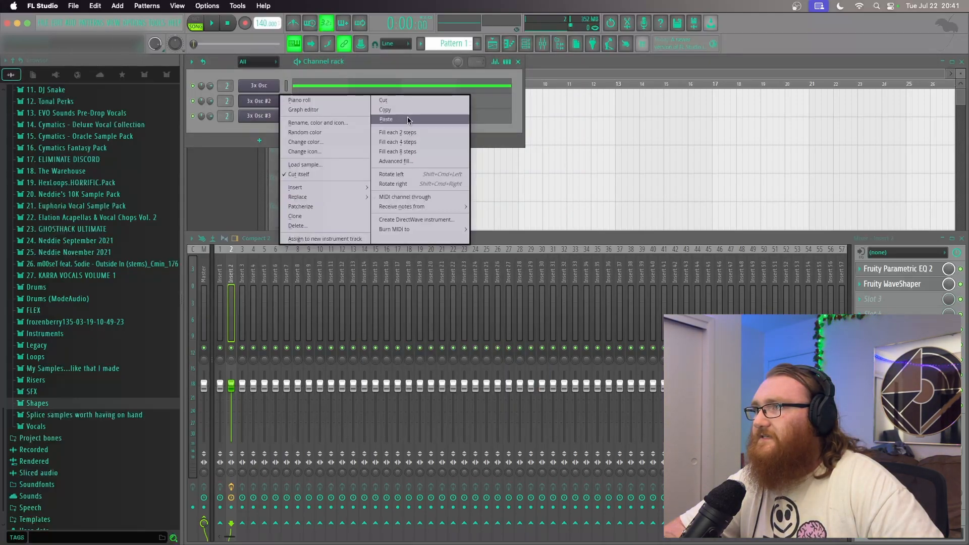
left_click(407, 116)
right_click(259, 116)
left_click(385, 134)
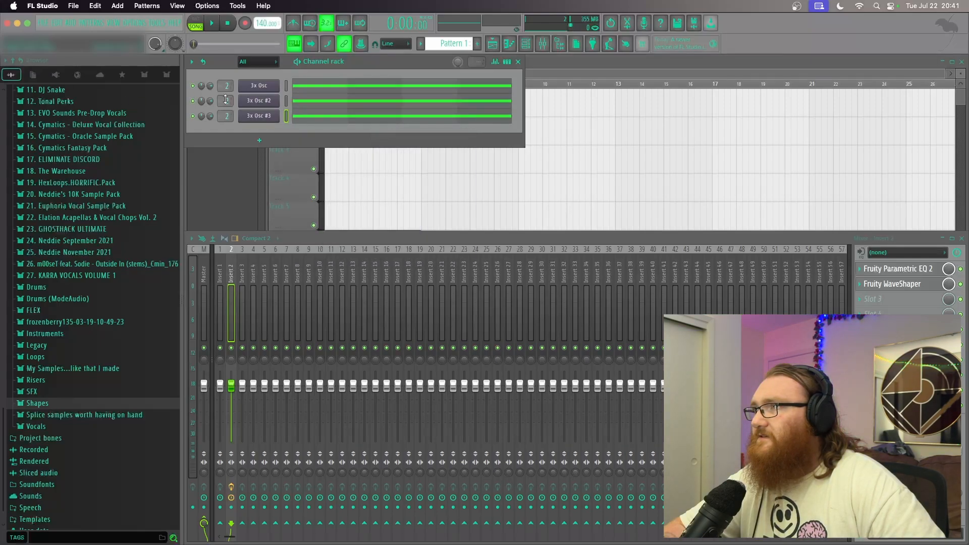
Route 3x Osc #2 to mixer insert 3 and 3x Osc #3 to insert 4, and solo 3x Osc #2
scroll(226, 100, "up", 1)
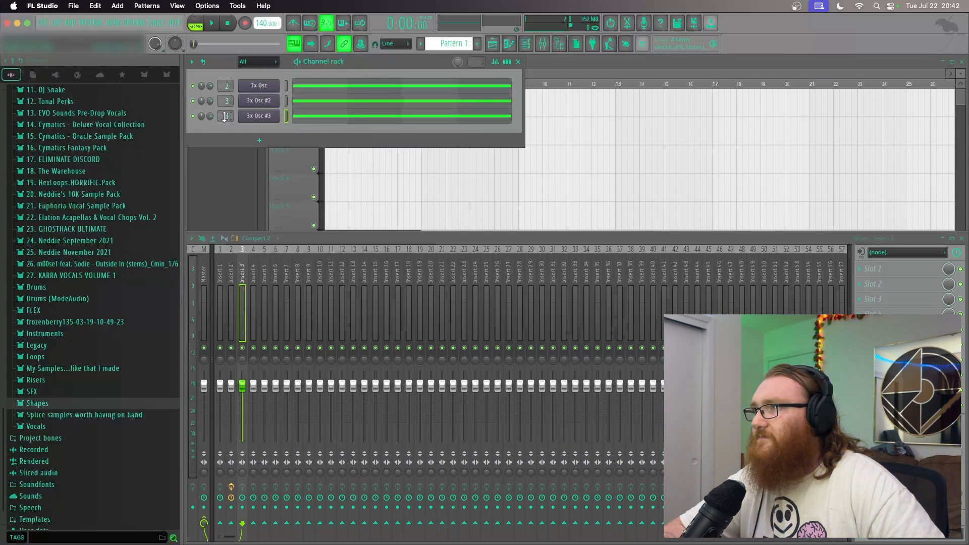
scroll(225, 116, "up", 1)
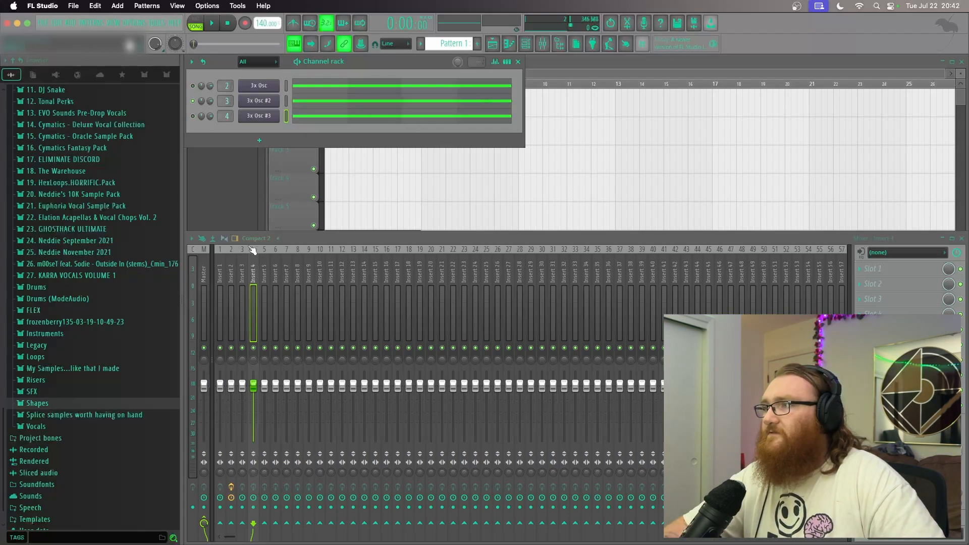
Load Fruity Parametric EQ 2 into the first effect slot of mixer insert 3
left_click(242, 270)
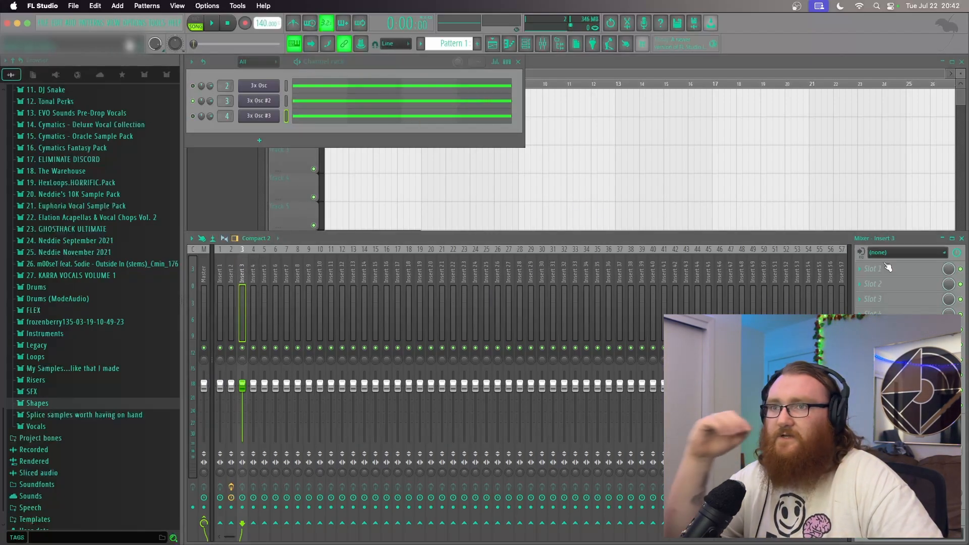
left_click(870, 269)
mouse_move(871, 281)
left_click(643, 427)
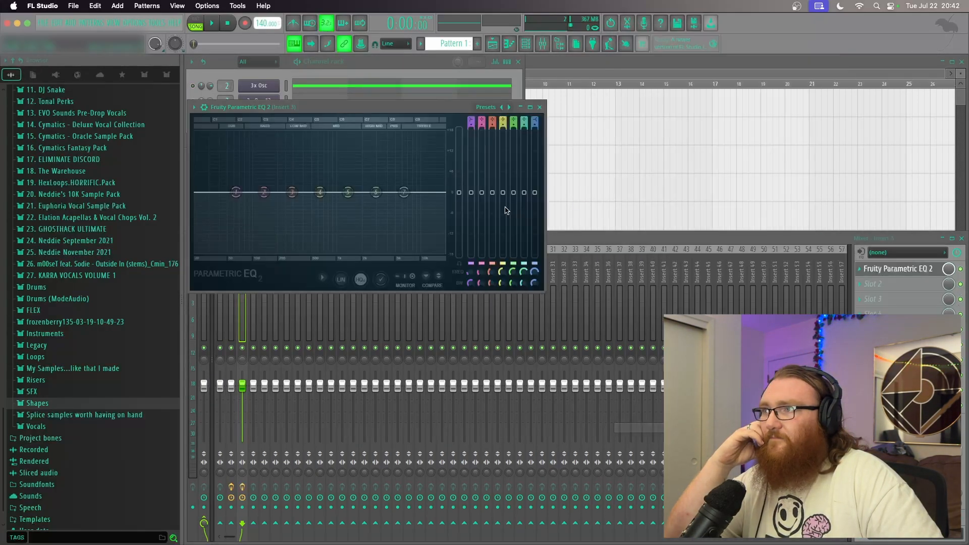
Make the new equalizer's band 4 a Steep 8 band pass, fine-tune its knob and close the equalizer
right_click(322, 191)
mouse_move(333, 222)
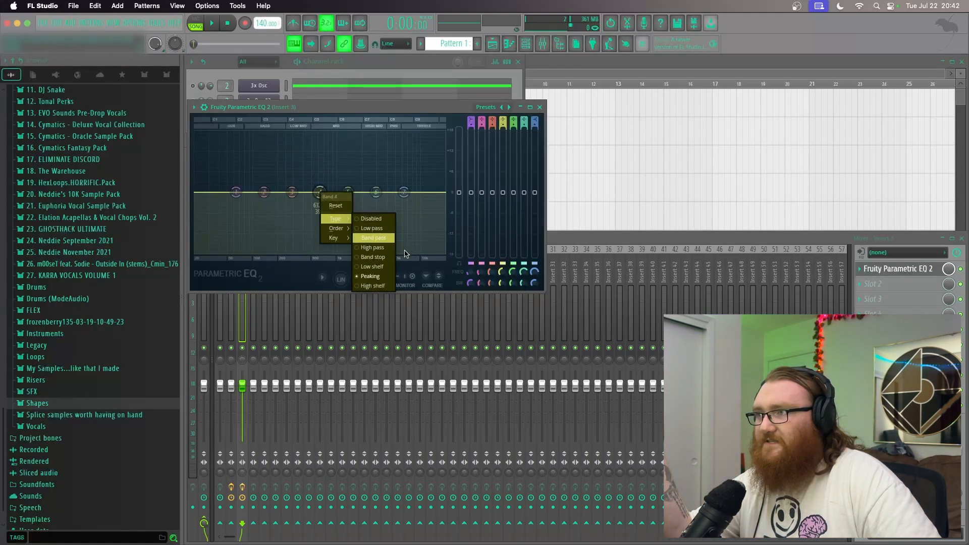
left_click(373, 238)
right_click(319, 191)
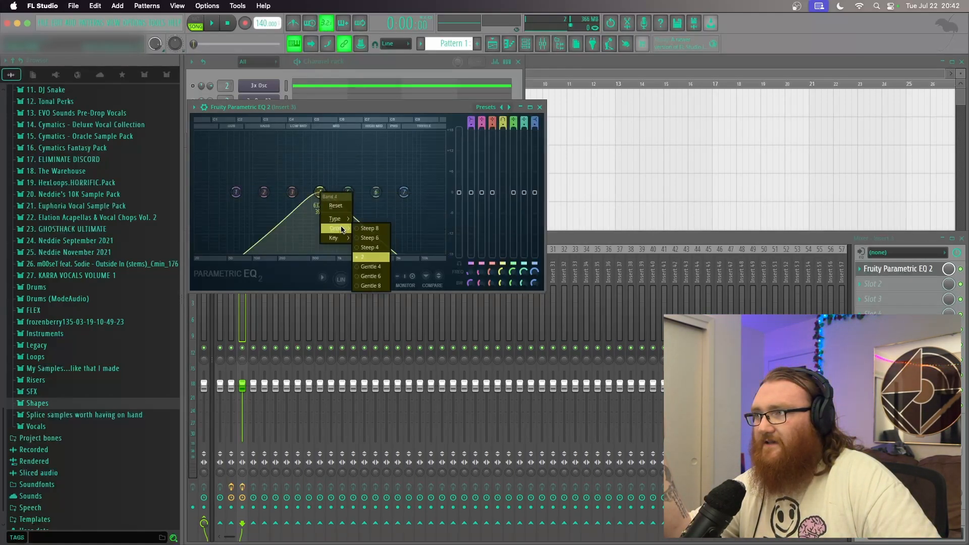
left_click(370, 228)
mouse_move(504, 272)
left_mouse_down()
mouse_move(504, 288)
mouse_move(502, 274)
left_mouse_up()
left_click(541, 110)
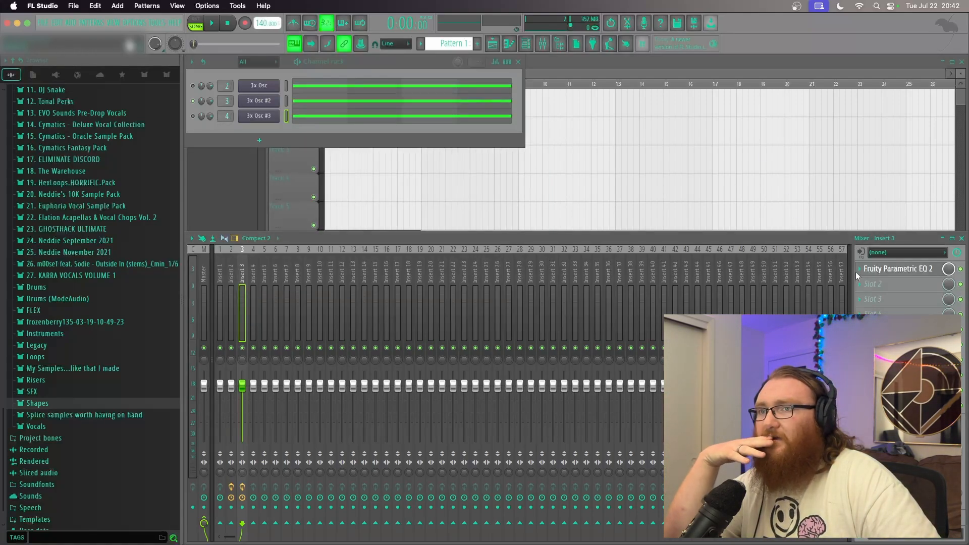
Load Fruity WaveShaper into insert 3's second slot and bend its curve sharply upward from a point near the lower-left end
left_click(865, 284)
left_click(663, 279)
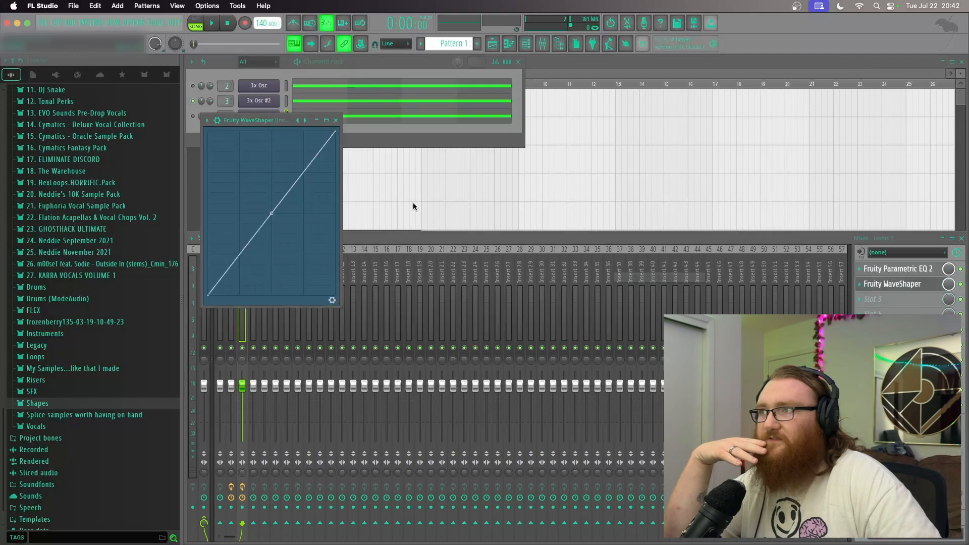
left_click_drag(286, 114, 480, 207)
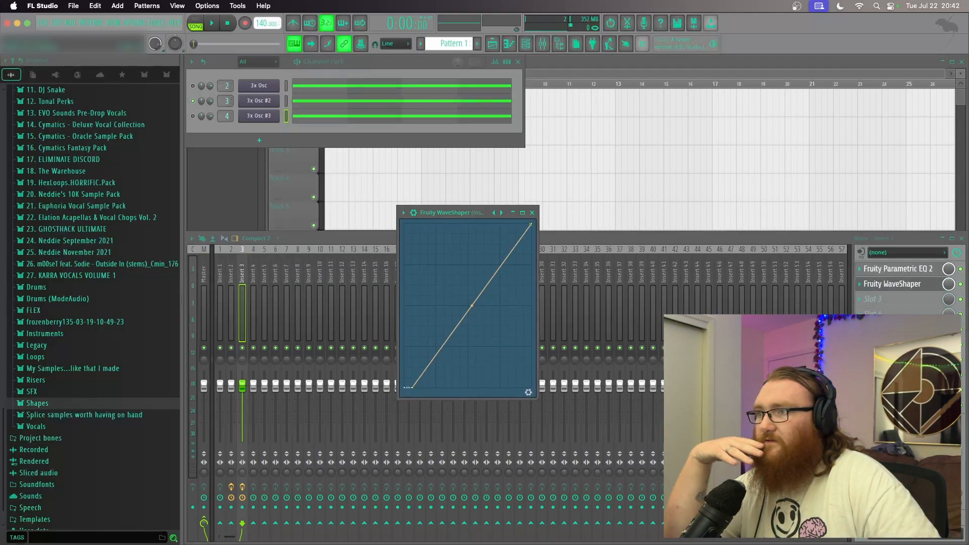
left_click_drag(472, 305, 471, 223)
Play the song while adding a point to the WaveShaper curve's rising segment and sliding it along the graph's top edge
key("space")
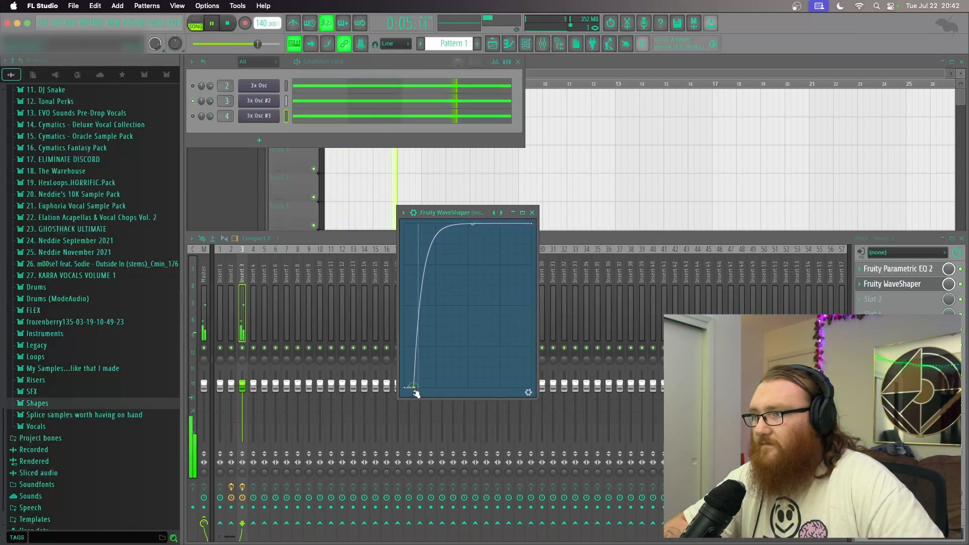
right_click(444, 296)
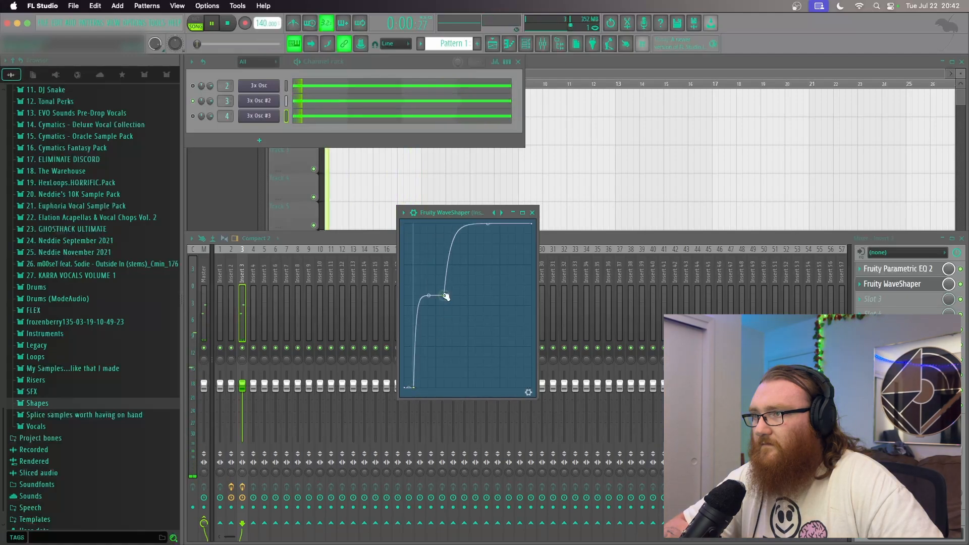
left_click_drag(445, 296, 428, 223)
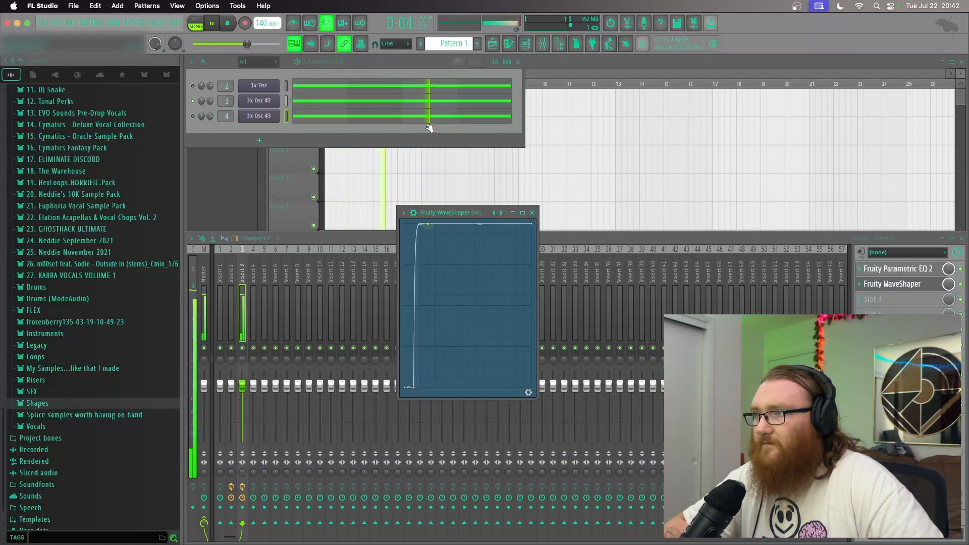
left_click_drag(430, 128, 423, 210)
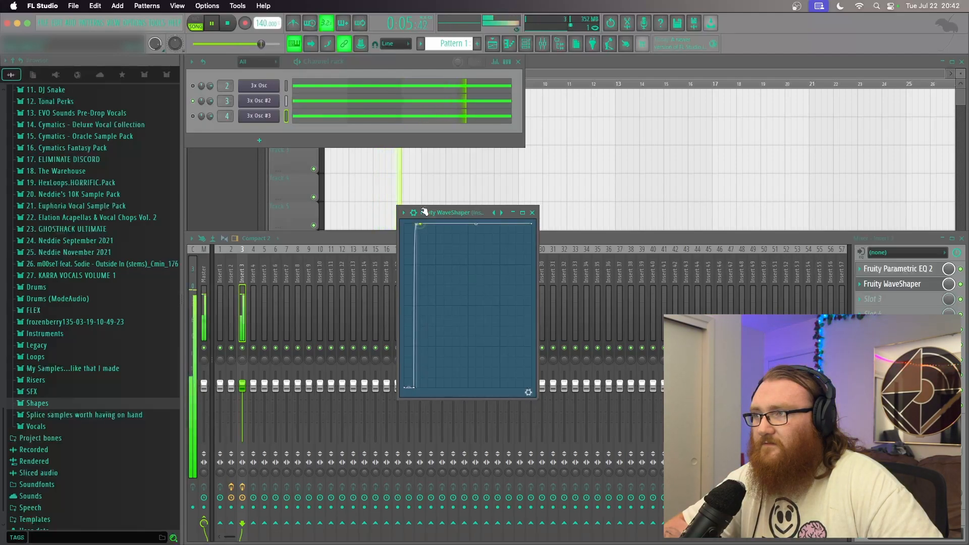
left_click_drag(427, 210, 454, 200)
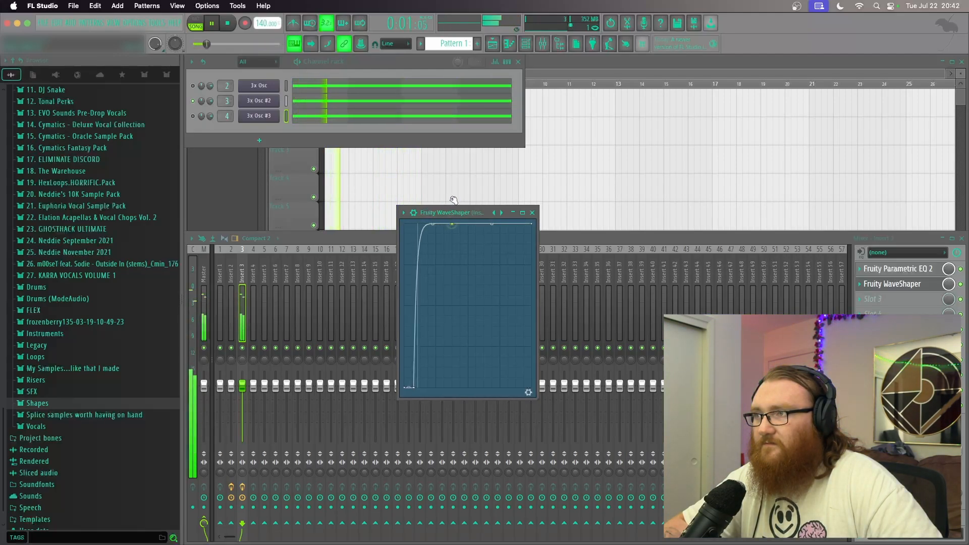
Shift band 4 of insert 3's equalizer to a lower frequency between bands 2 and 3, leaving both effect windows closed
left_click(531, 212)
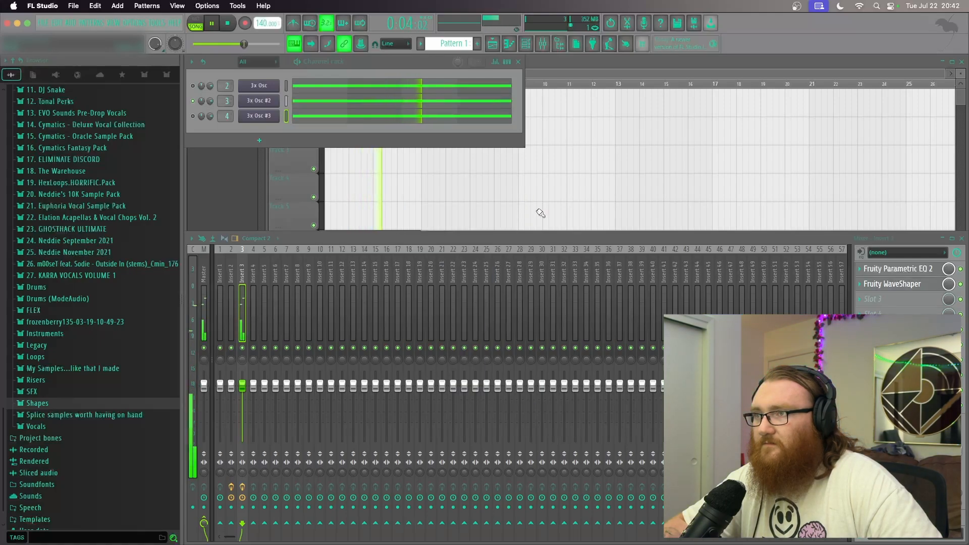
left_click(938, 271)
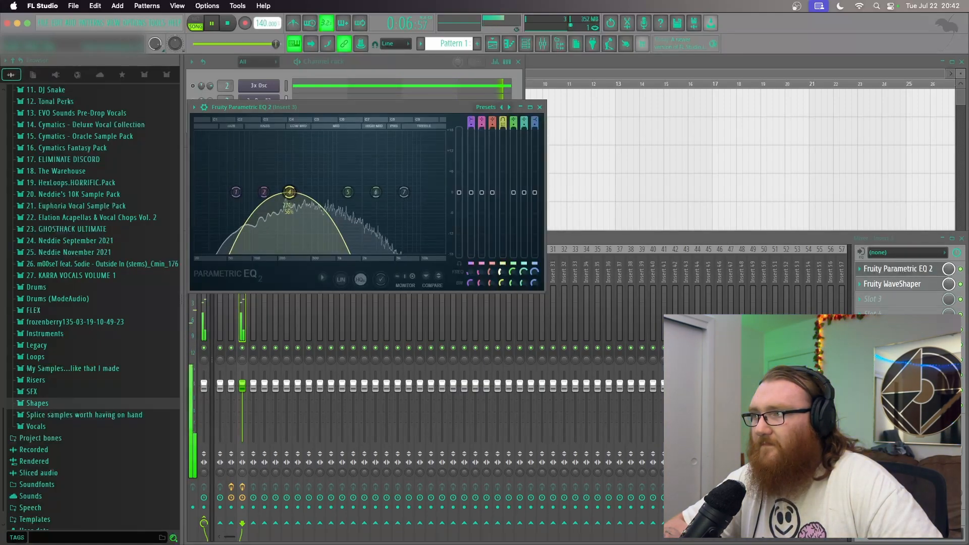
left_click_drag(289, 192, 283, 192)
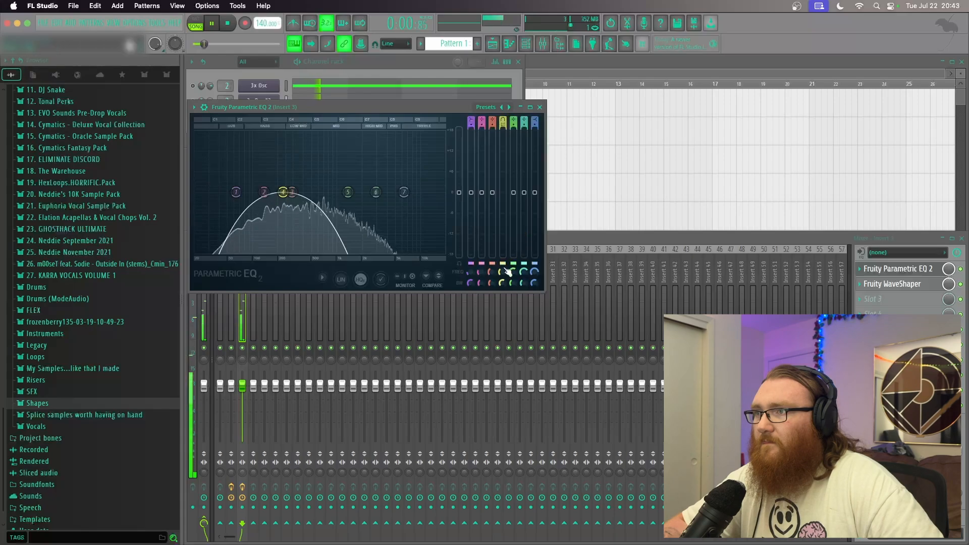
left_click_drag(507, 272, 501, 272)
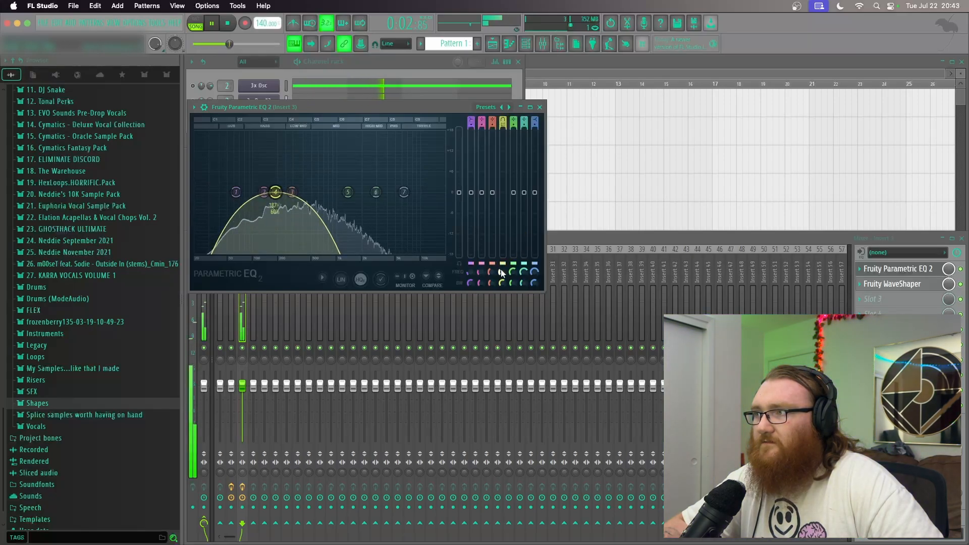
left_click(539, 107)
Slide the top-edge point of insert 3's WaveShaper curve further left to steepen the rise, and close the WaveShaper
left_click(903, 283)
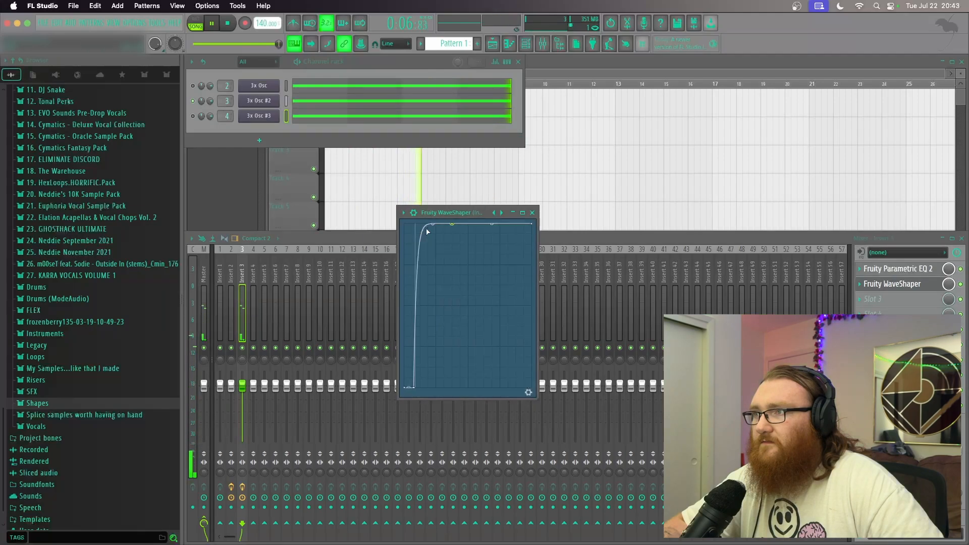
left_click_drag(455, 223, 438, 212)
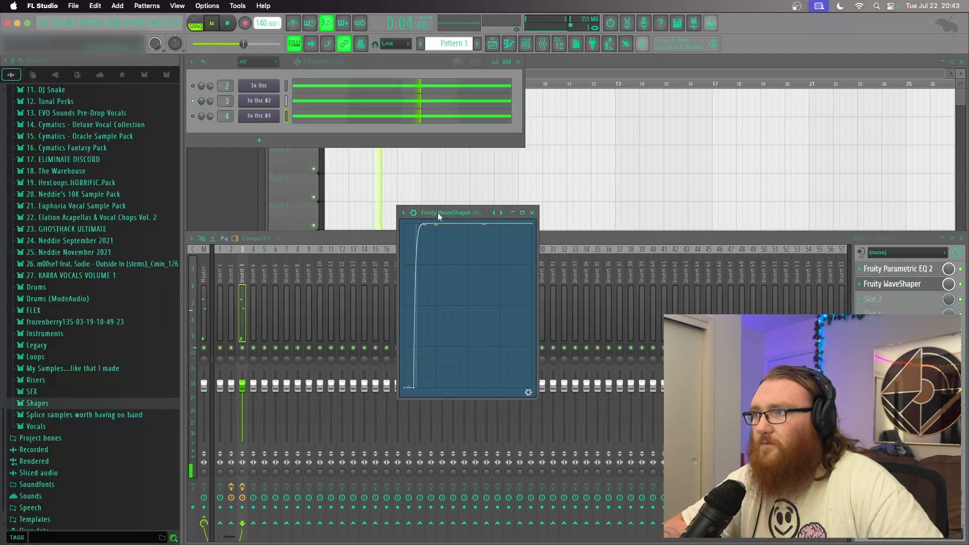
left_click(532, 212)
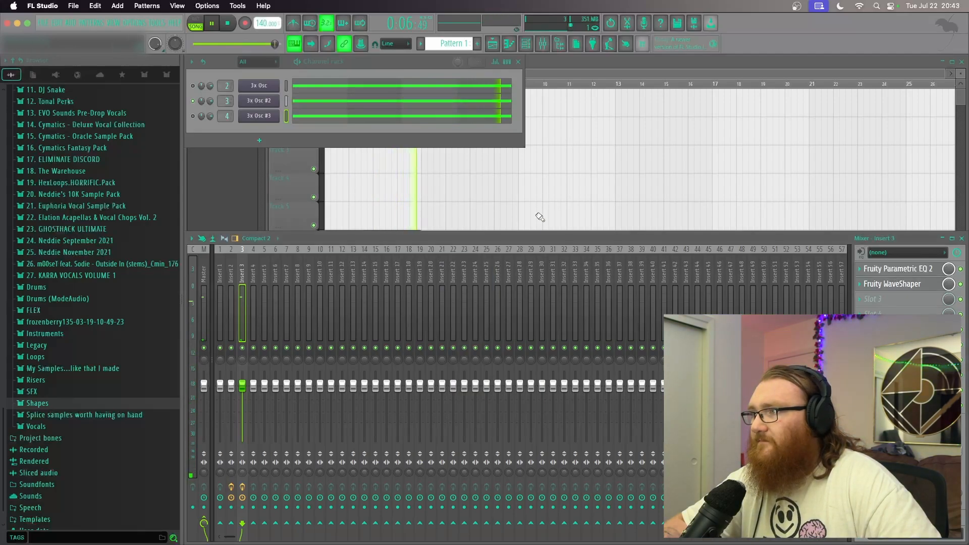
Unmute the 3x Osc channel and slightly lower the faders of mixer inserts 2 and 3 while auditioning the mix
left_click(193, 85)
key("space")
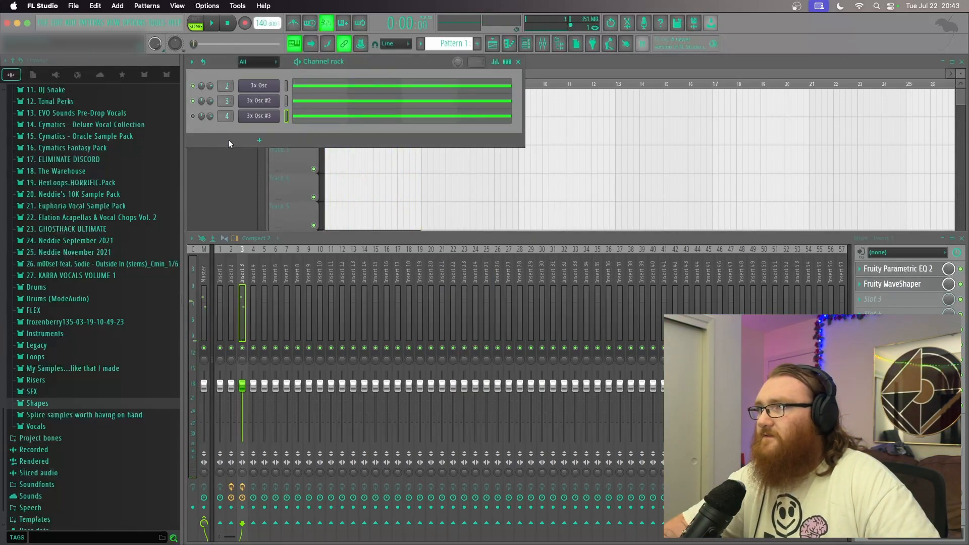
key("space")
mouse_move(242, 386)
left_mouse_down()
mouse_move(242, 395)
mouse_move(232, 390)
left_mouse_up()
key("space")
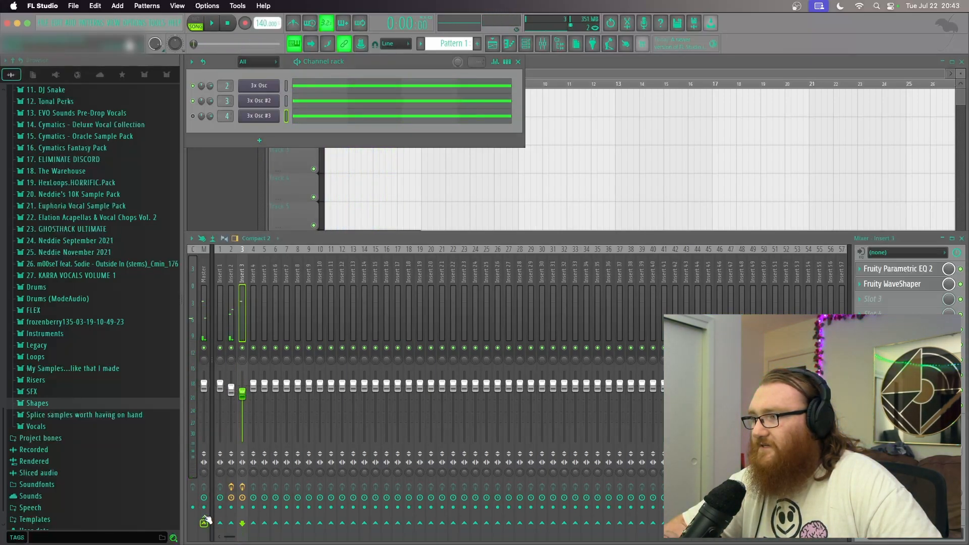
Select mixer insert 4 and switch channels so that only 3x Osc #3 plays, muting 3x Osc and 3x Osc #2
left_click(254, 265)
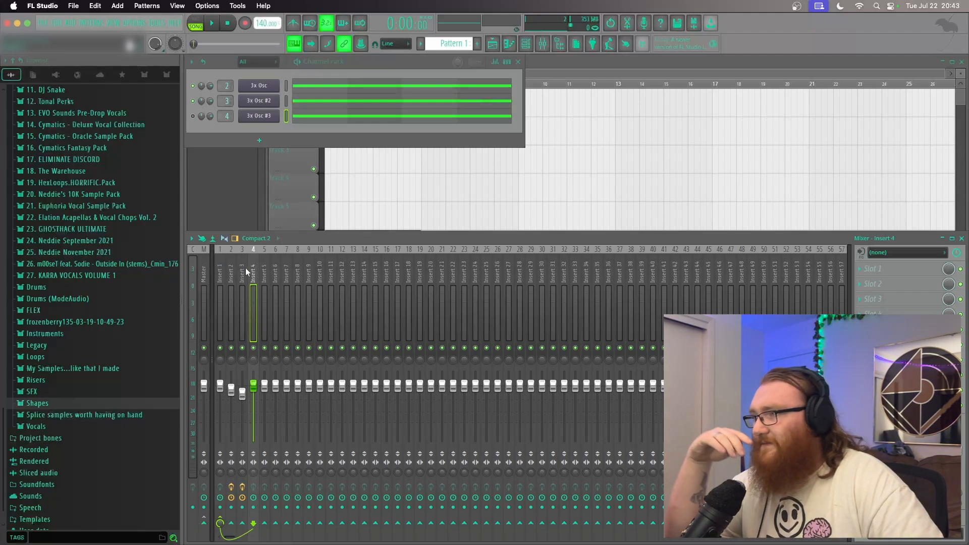
left_click(193, 100)
left_click(192, 86)
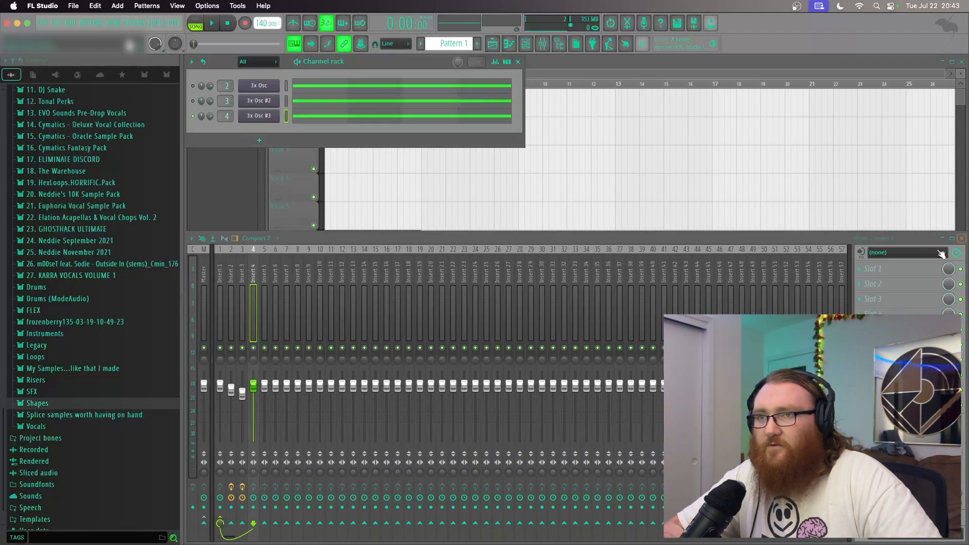
Load Fruity Parametric EQ 2 into the first effect slot of mixer insert 4
left_click(880, 272)
mouse_move(871, 281)
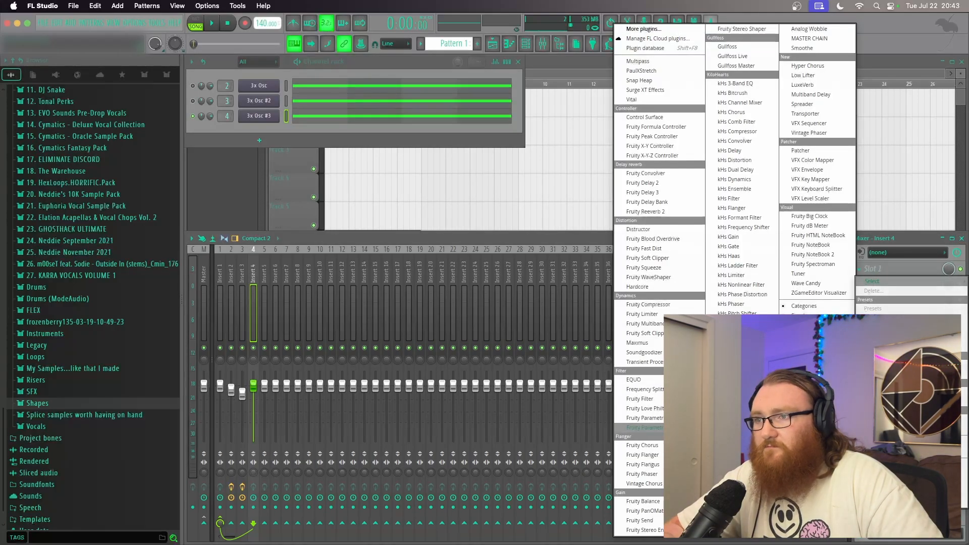
left_click(645, 427)
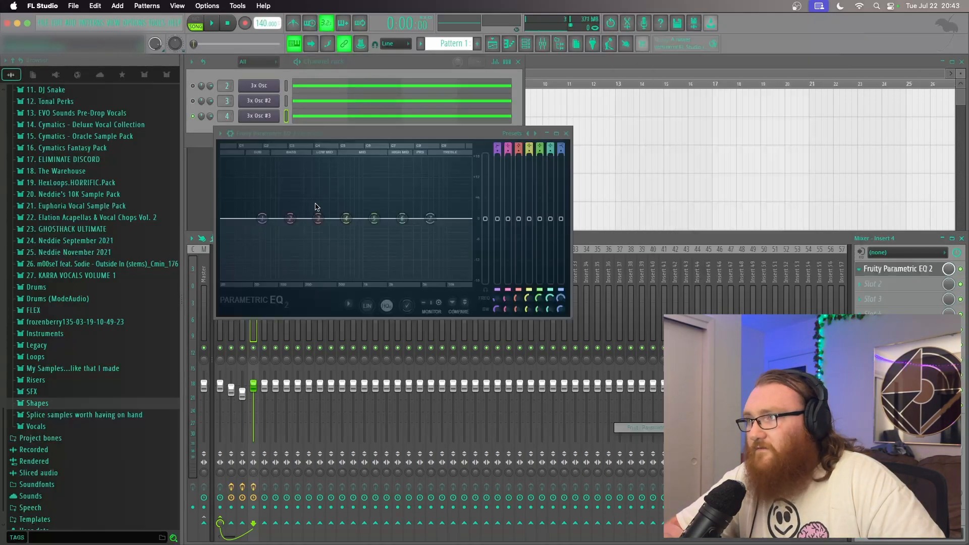
Make band 4 of insert 4's equalizer a Steep 8 band pass, move it between bands 5 and 6, and close the equalizer
mouse_move(360, 245)
left_click(399, 261)
right_click(345, 217)
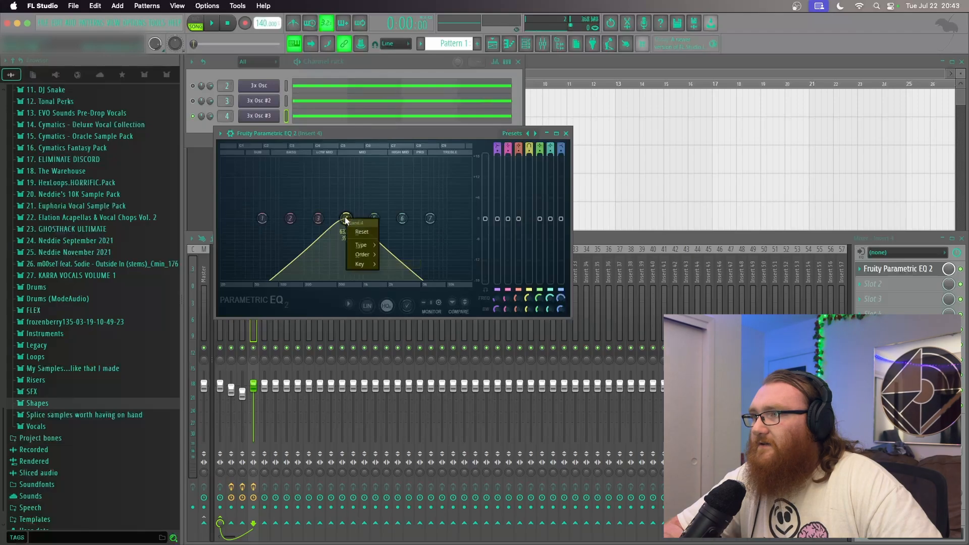
left_click(391, 255)
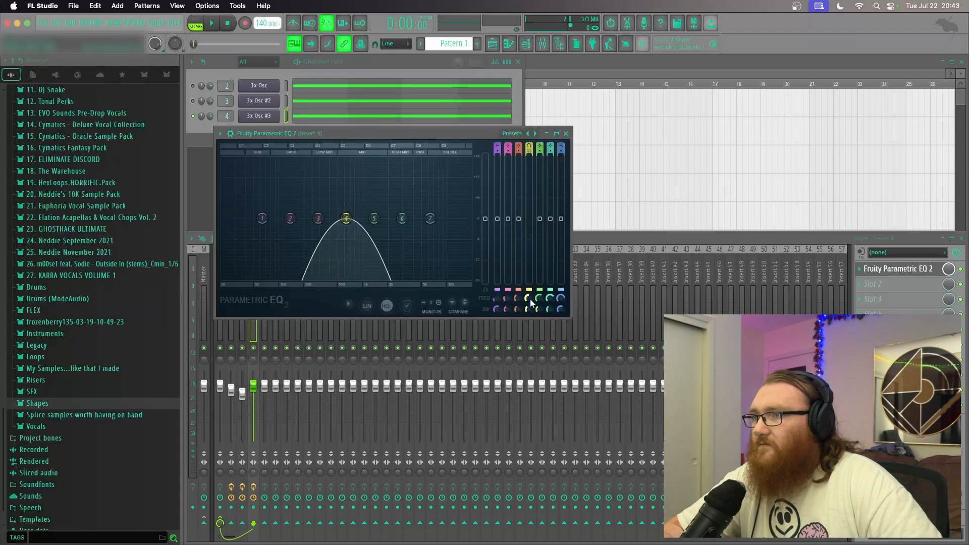
left_click_drag(346, 218, 397, 218)
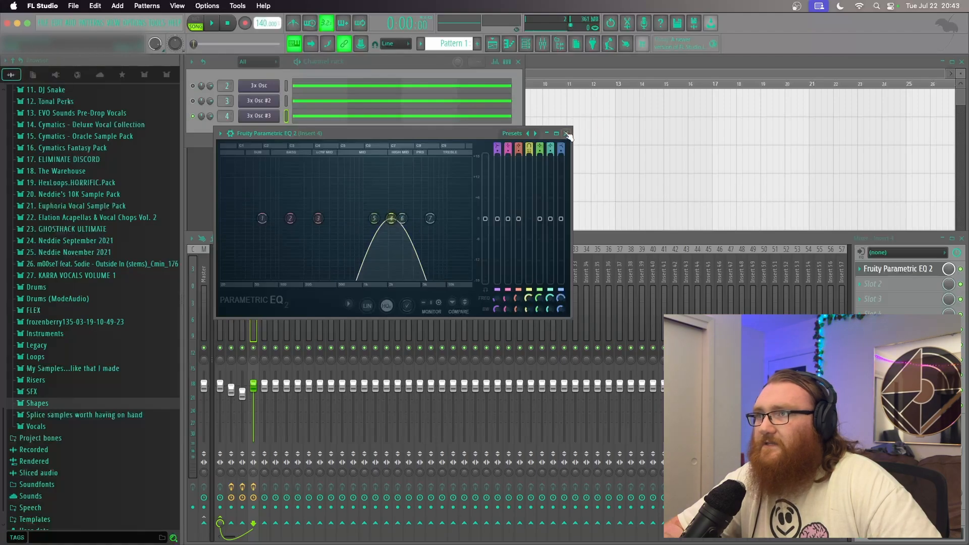
left_click(566, 134)
Load Fruity WaveShaper into insert 4's second slot, bend its curve steeply upward from a bottom-edge point, and return to the equalizer
left_click(872, 299)
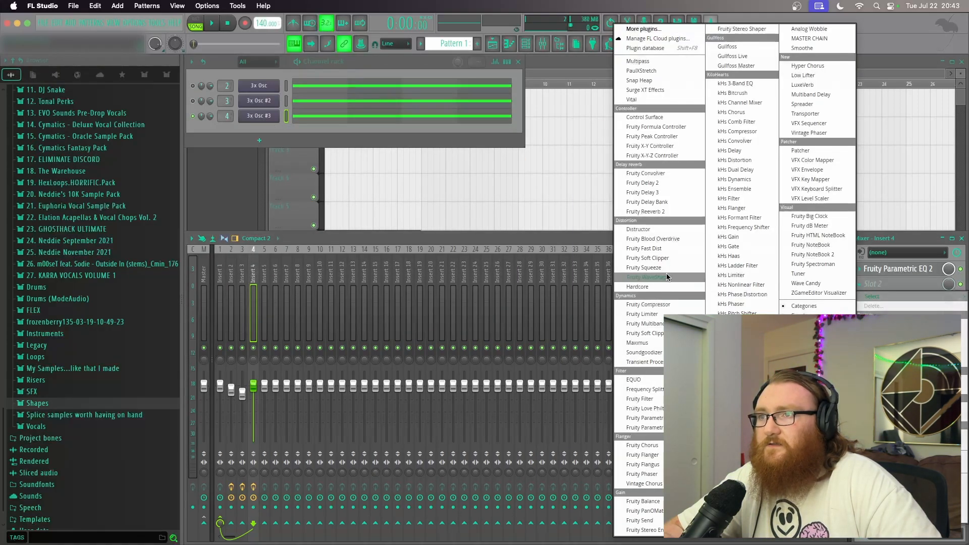
left_click(665, 277)
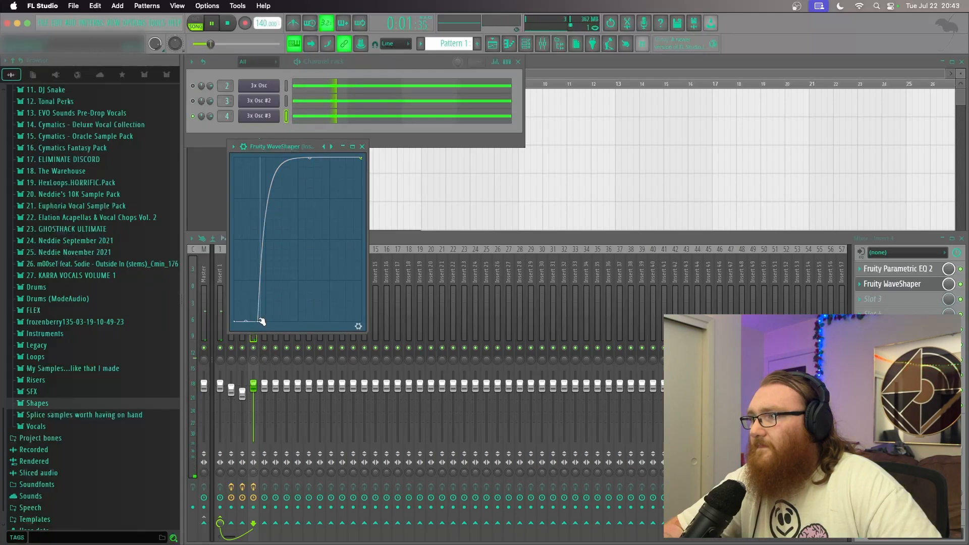
left_click_drag(258, 328, 251, 345)
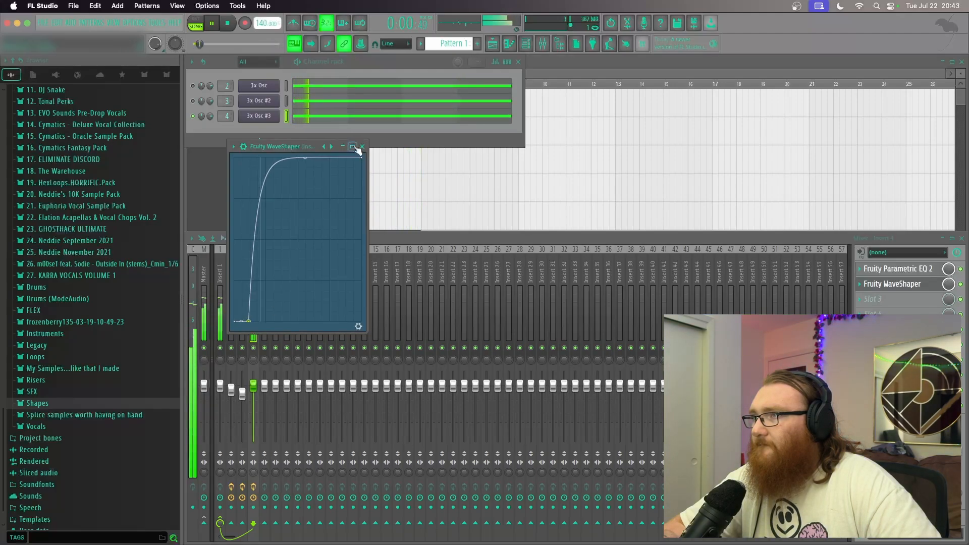
left_click(362, 147)
left_click(895, 268)
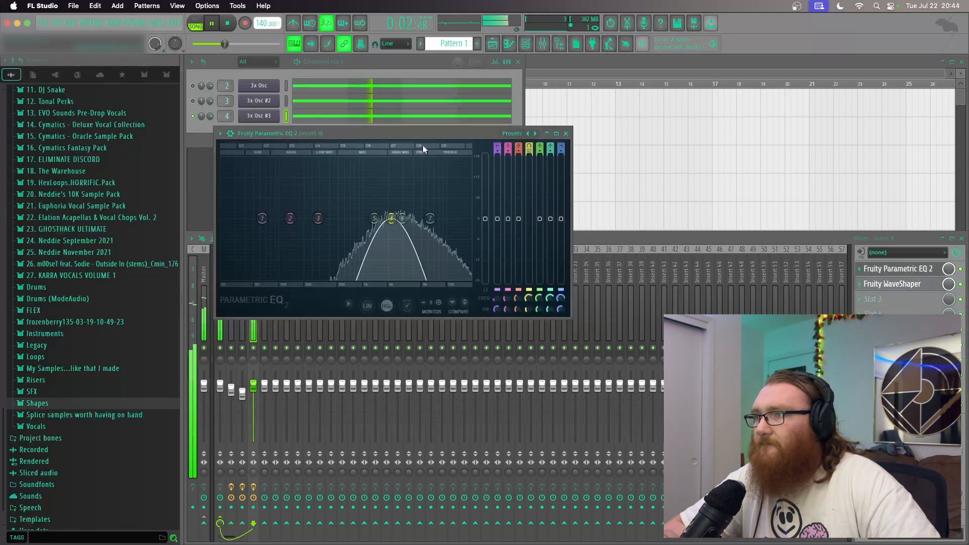
left_click_drag(486, 218, 485, 225)
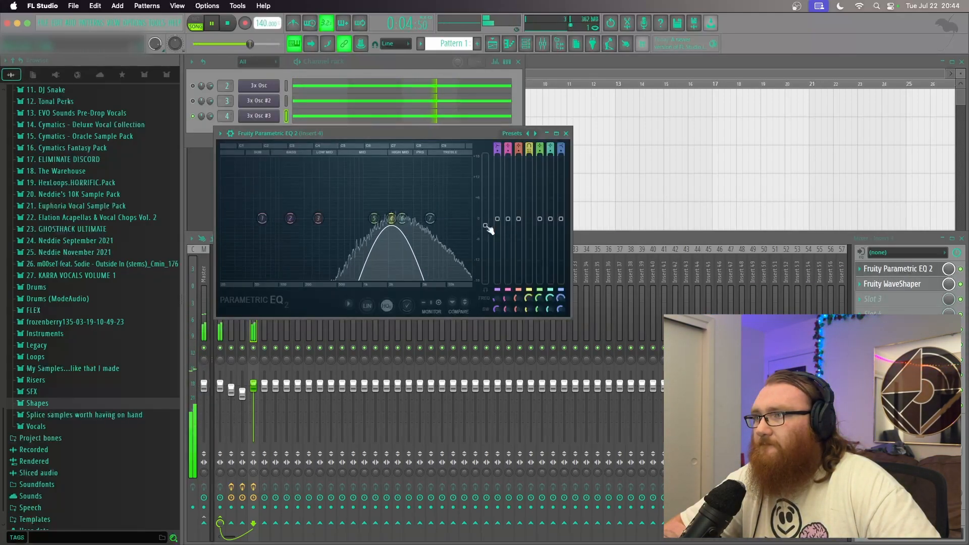
right_click(485, 225)
left_click(564, 232)
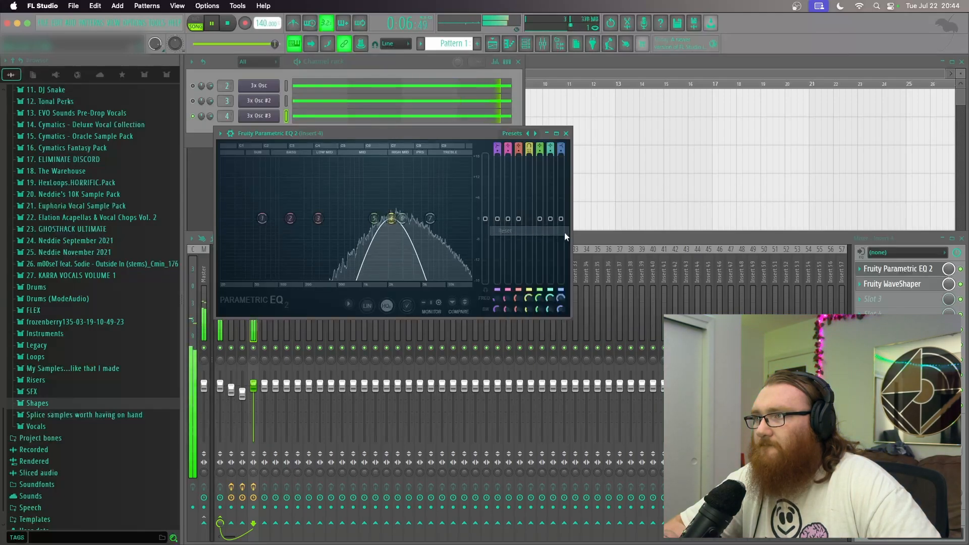
Narrow band 4 of insert 4's equalizer and raise its frequency to between bands 6 and 7, closing the equalizer
left_click_drag(529, 298, 529, 318)
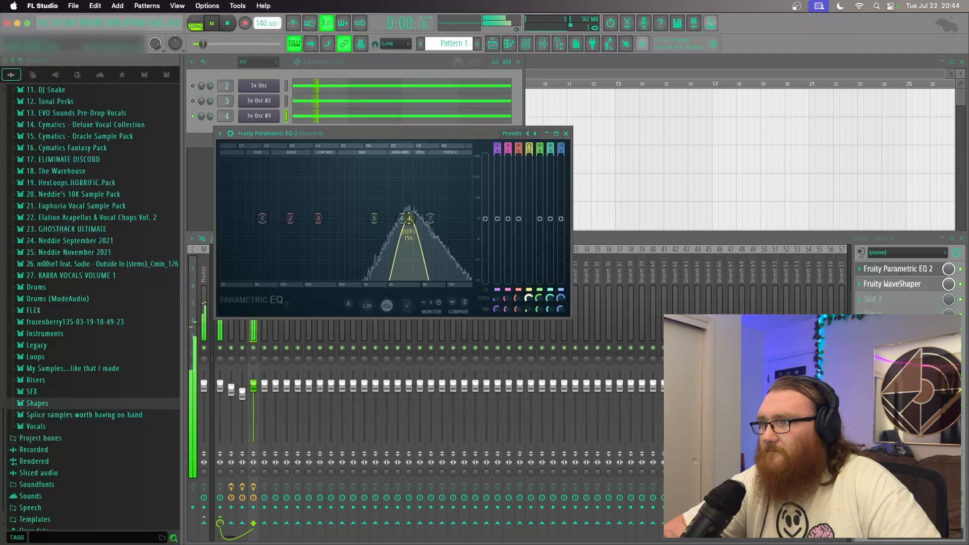
left_click_drag(529, 310, 529, 305)
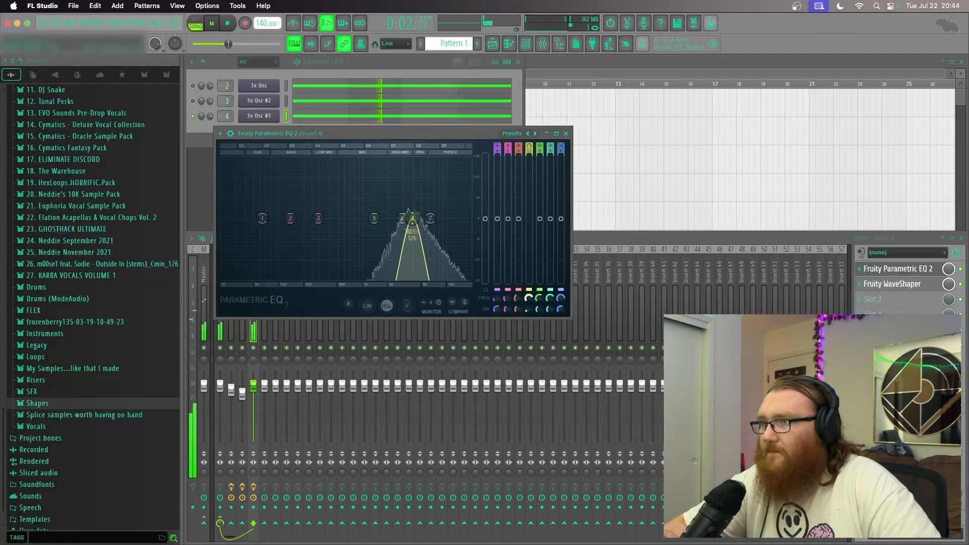
left_click_drag(413, 218, 418, 218)
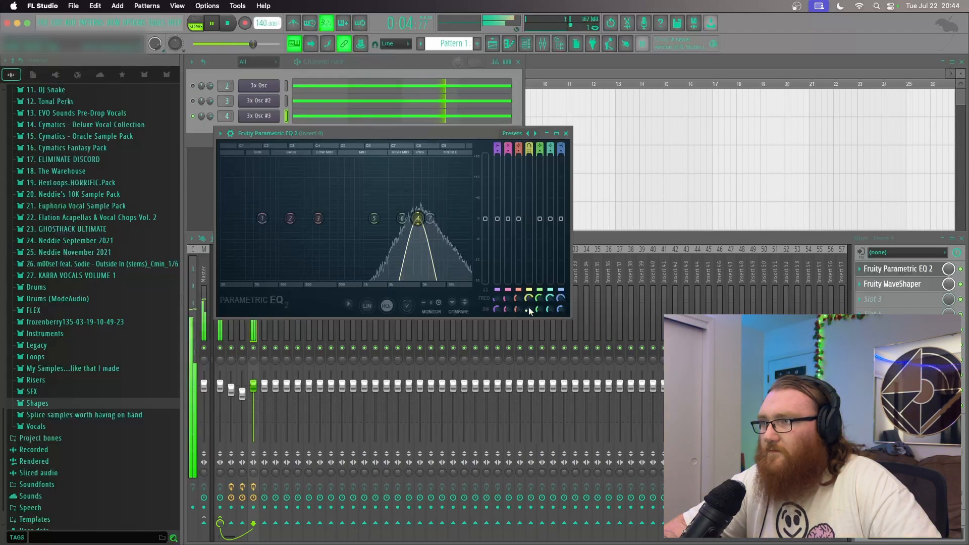
left_click_drag(529, 310, 529, 312)
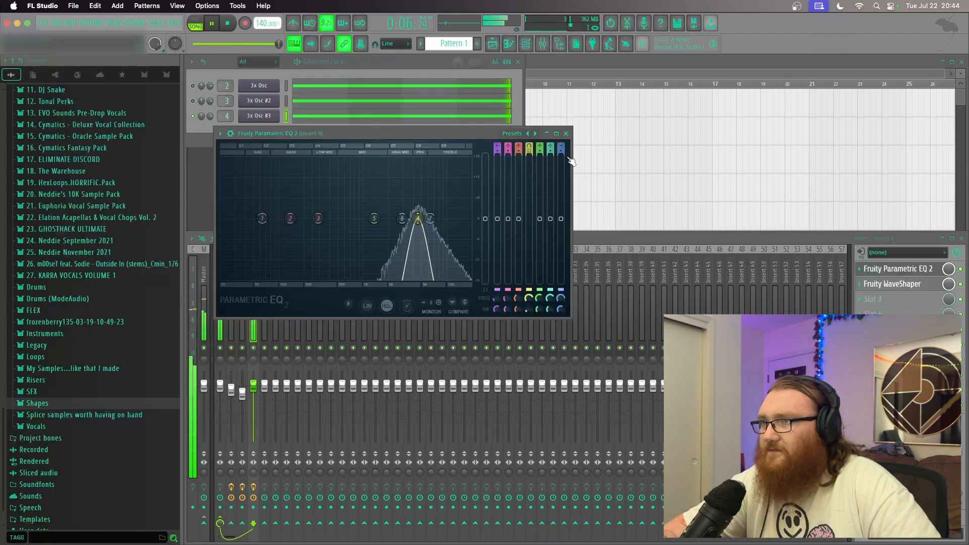
left_click(566, 133)
Lower insert 4's fader well below inserts 2 and 3, with 3x Osc and 3x Osc #2 unmuted again for balancing
left_click_drag(254, 388, 253, 396)
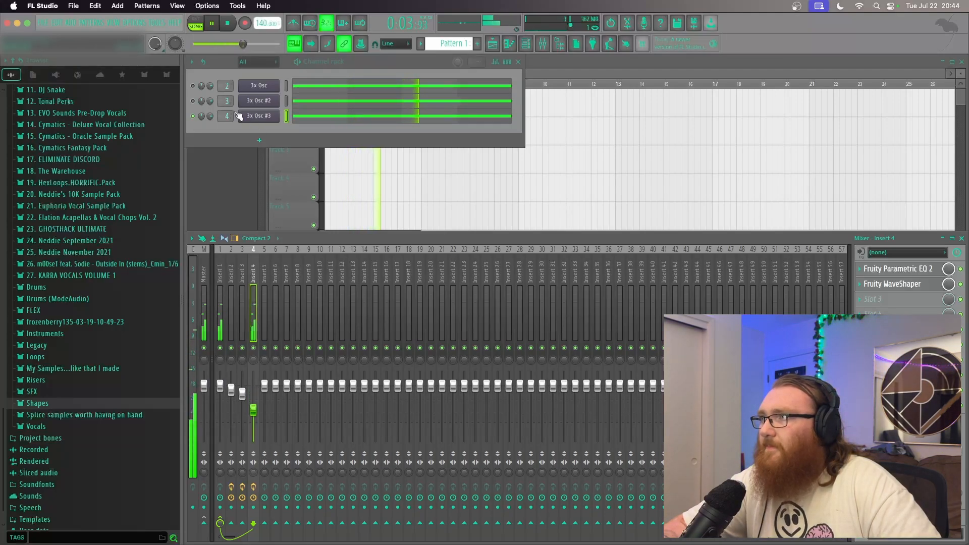
left_click(194, 101)
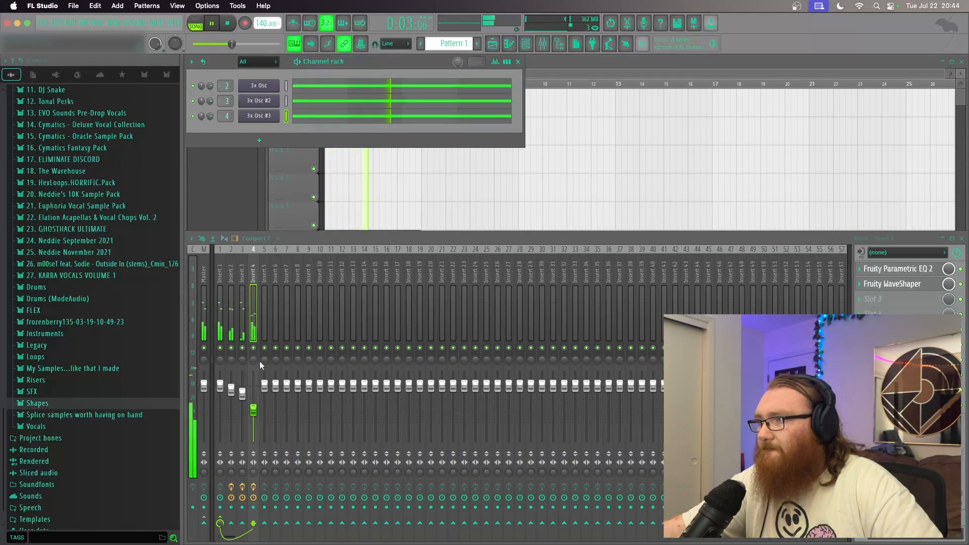
left_click_drag(255, 404, 256, 410)
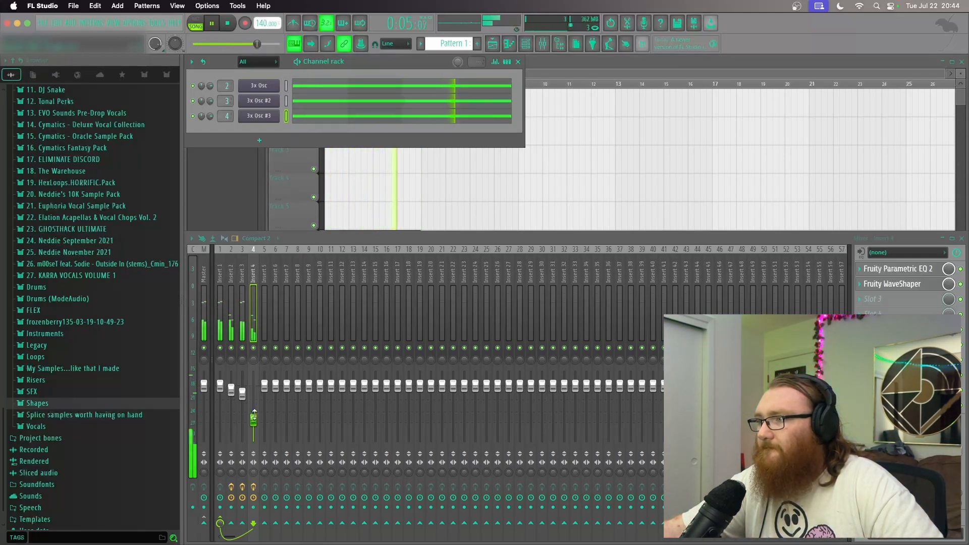
Widen band 4 of insert 4's equalizer to a 17% bandwidth and close the equalizer
left_click(908, 271)
left_click_drag(531, 301, 529, 298)
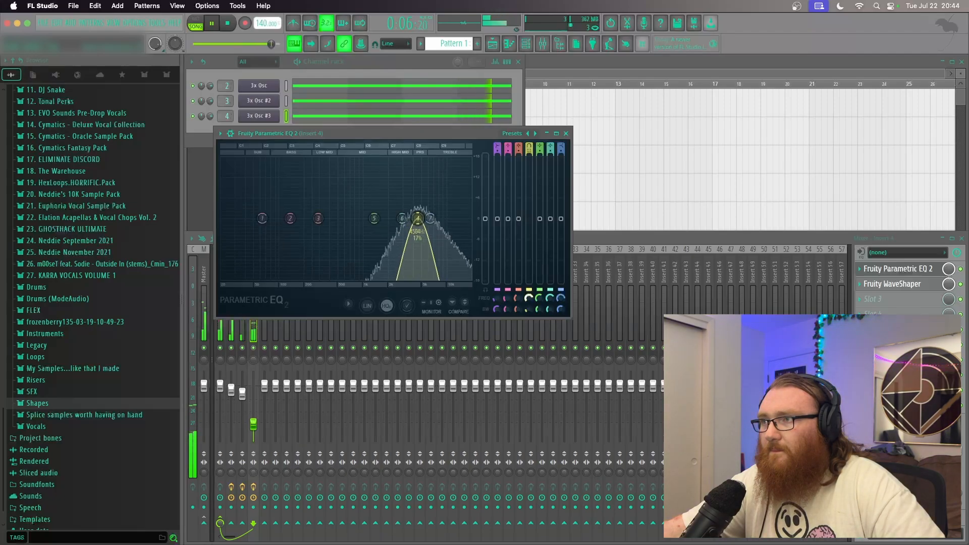
left_click(567, 134)
Nudge the bottom-edge point of insert 4's WaveShaper curve slightly right and close the WaveShaper
left_click(891, 283)
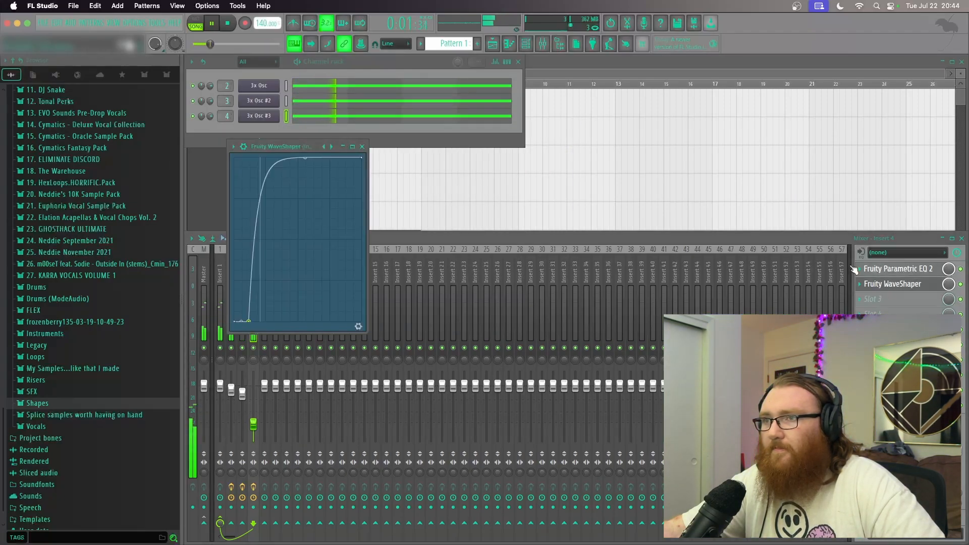
left_click_drag(251, 322, 253, 328)
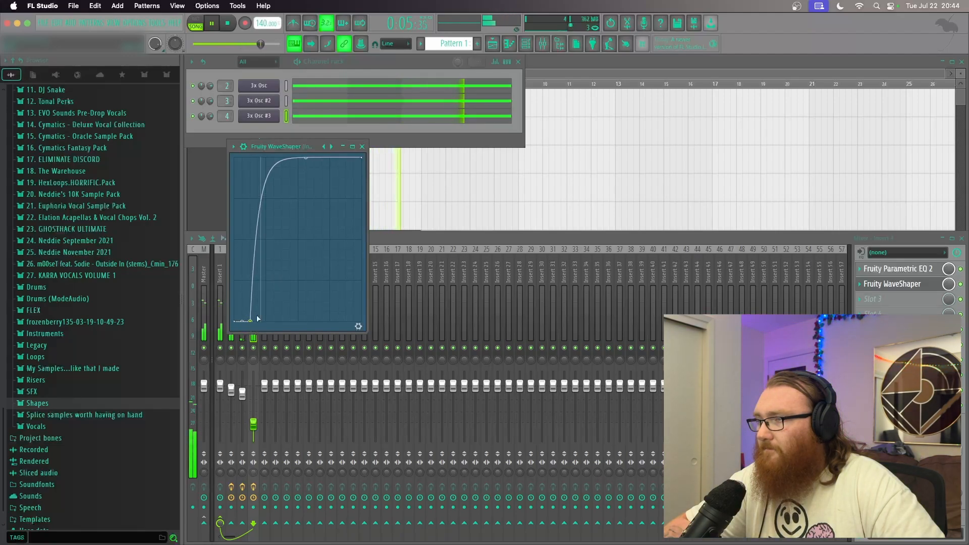
left_click(362, 146)
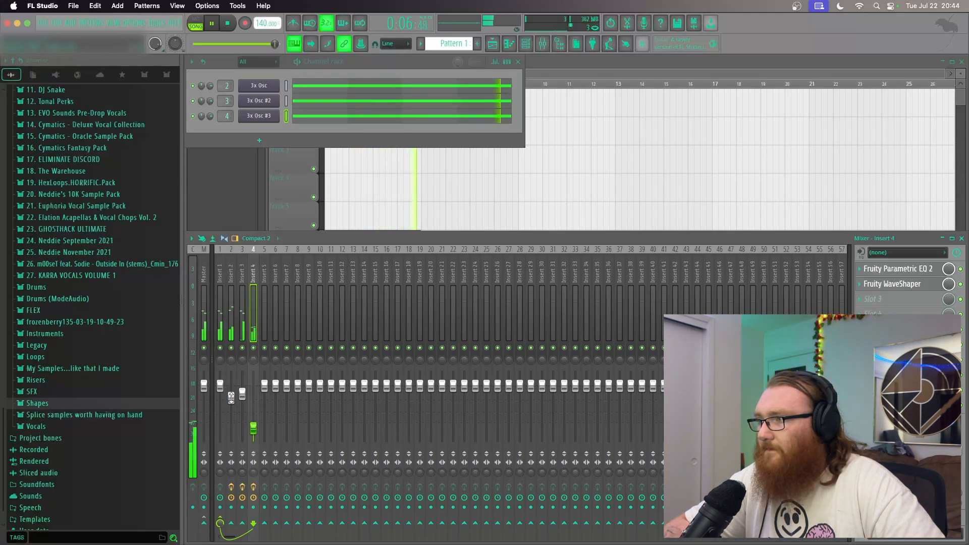
Load Fruity Parametric EQ 2 into the first effect slot of insert 1
left_click(218, 265)
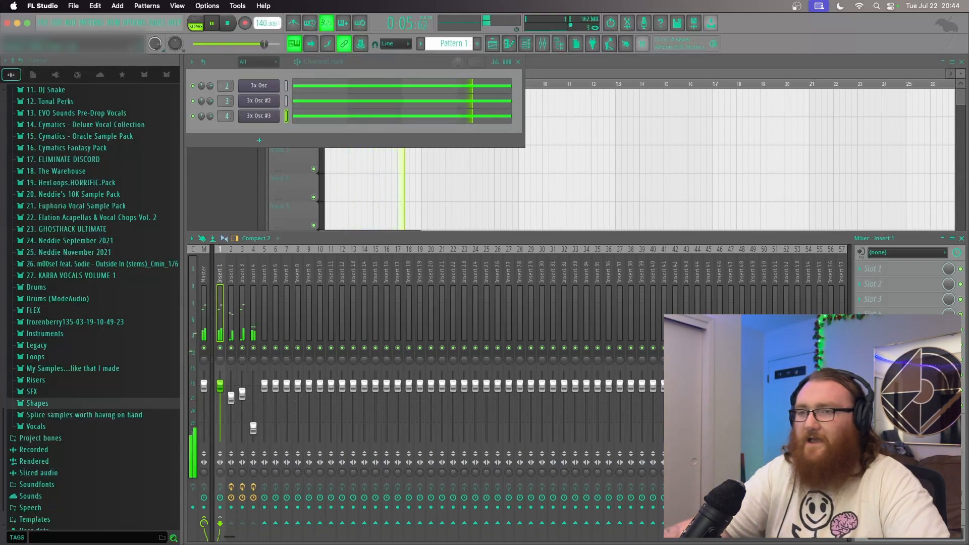
left_click(874, 283)
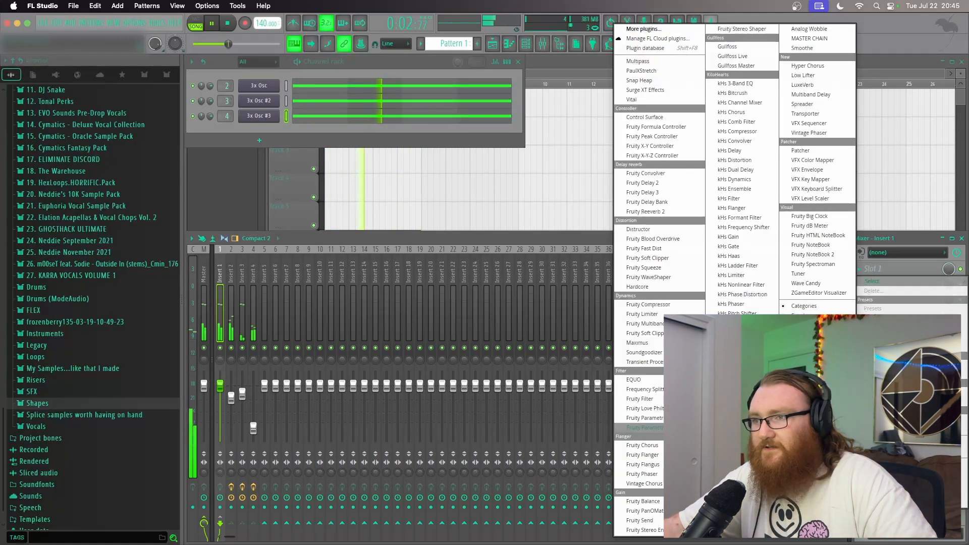
left_click(644, 427)
Make band 4 of insert 1's equalizer a steep band pass, widen it and move it slightly higher in frequency
right_click(397, 271)
mouse_move(414, 297)
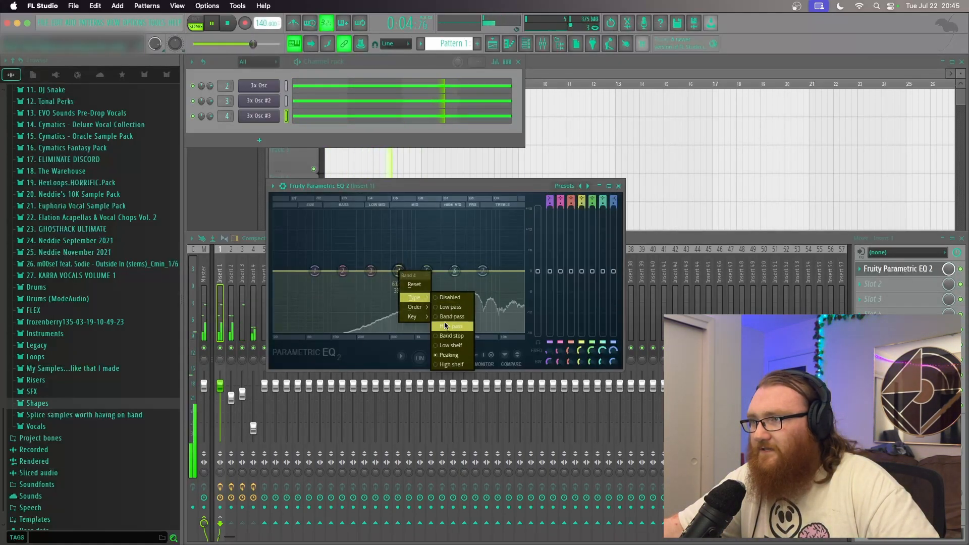
left_click(451, 316)
right_click(398, 271)
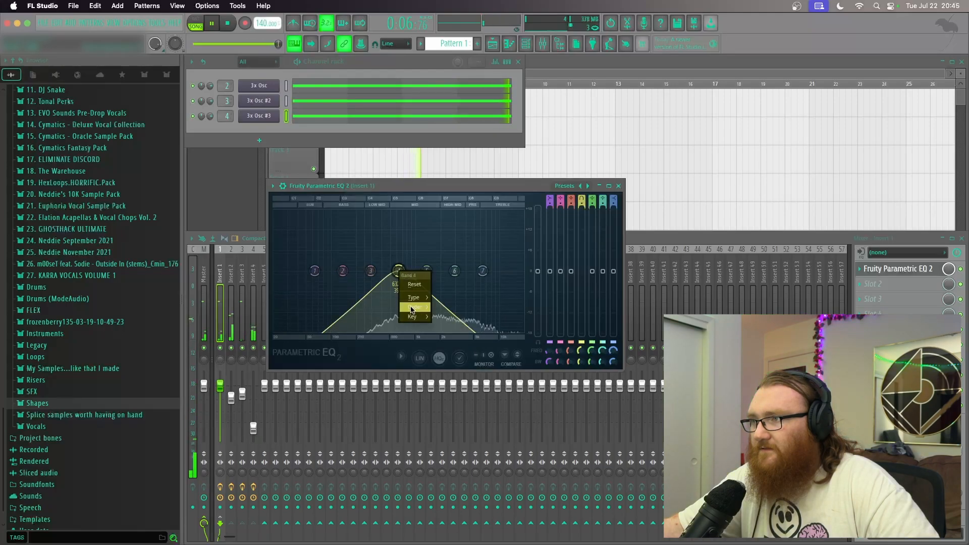
left_click(448, 308)
mouse_move(580, 362)
left_mouse_down()
mouse_move(580, 345)
mouse_move(582, 365)
left_mouse_up()
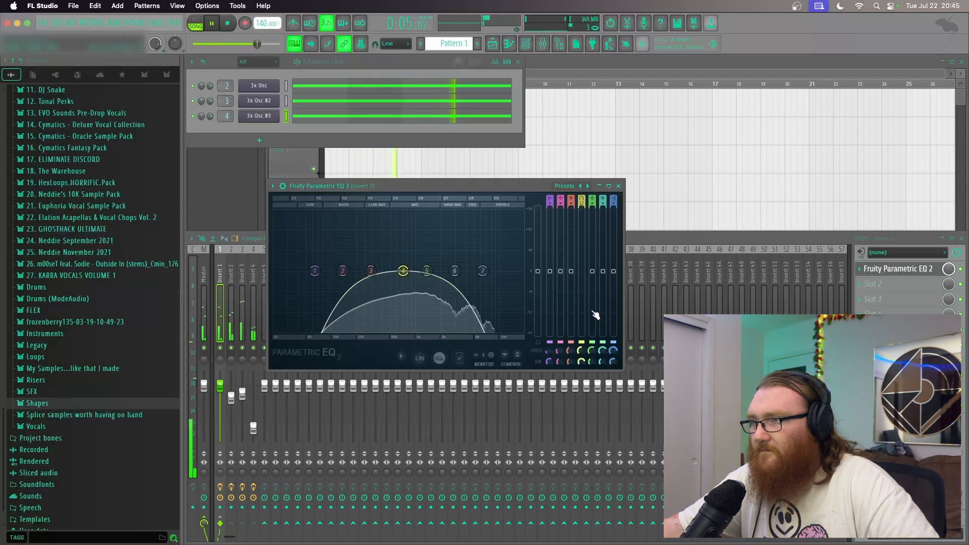
Boost high-shelf band 7 strongly in insert 1's equalizer, raise its frequency slightly and close the equalizer
left_click_drag(613, 271, 616, 223)
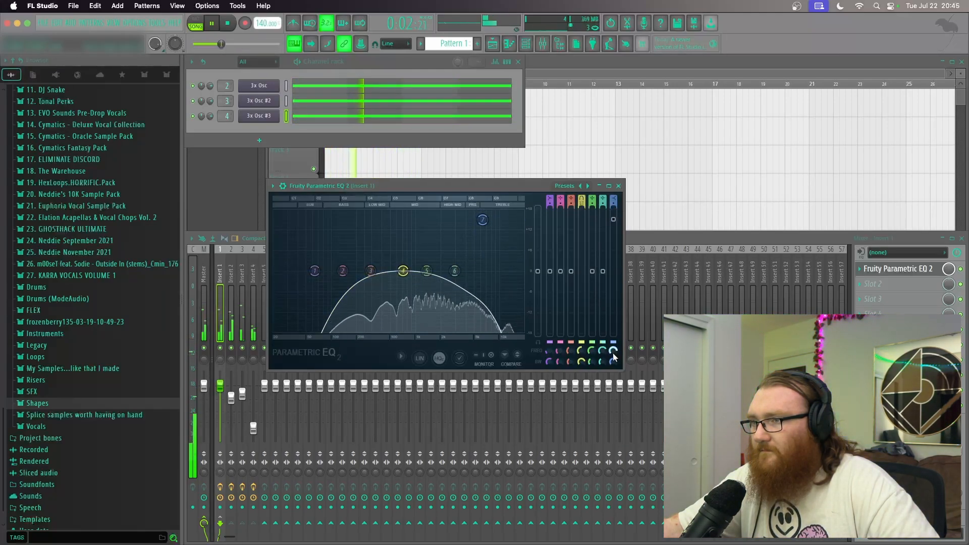
left_click_drag(613, 352, 613, 349)
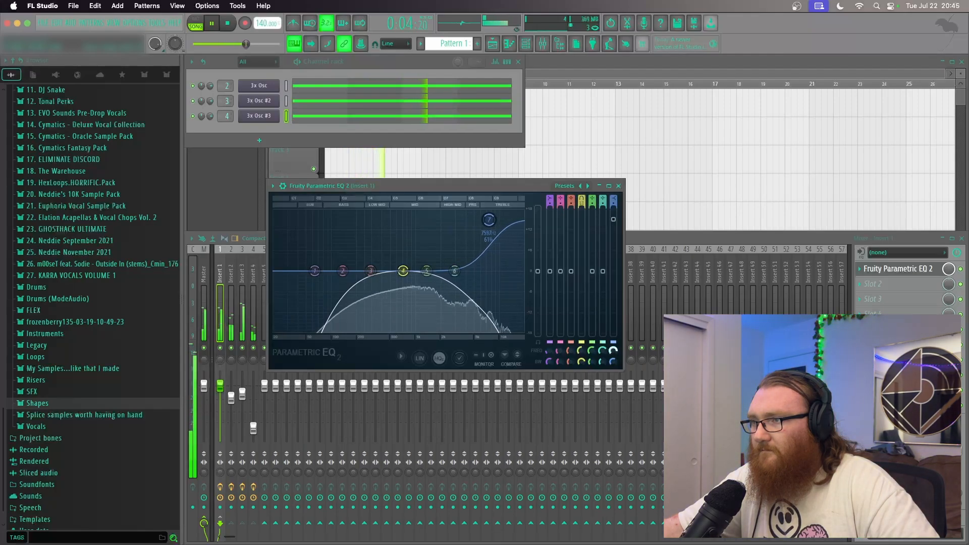
left_click(618, 185)
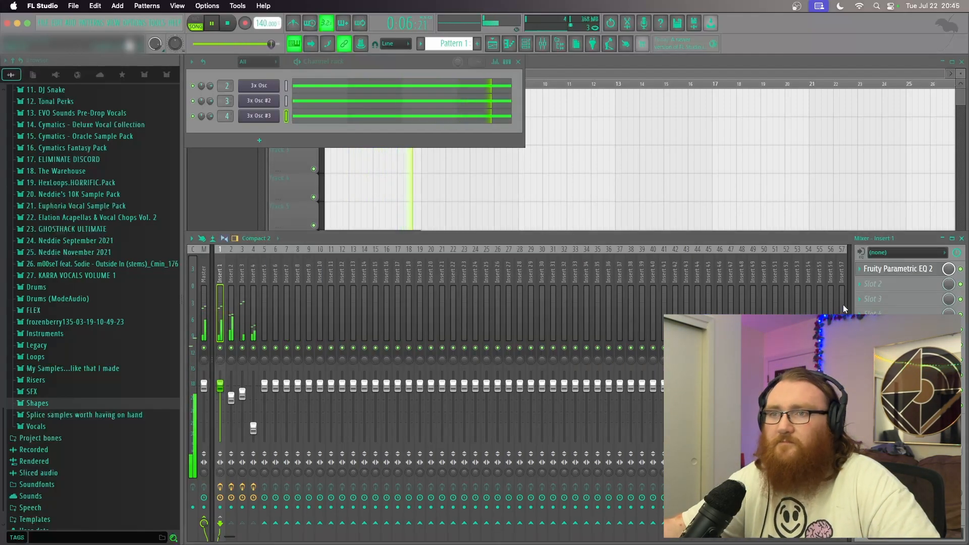
Add Soundgoodizer to insert 1's second effect slot in mode A at a low amount, and close it
left_click(889, 282)
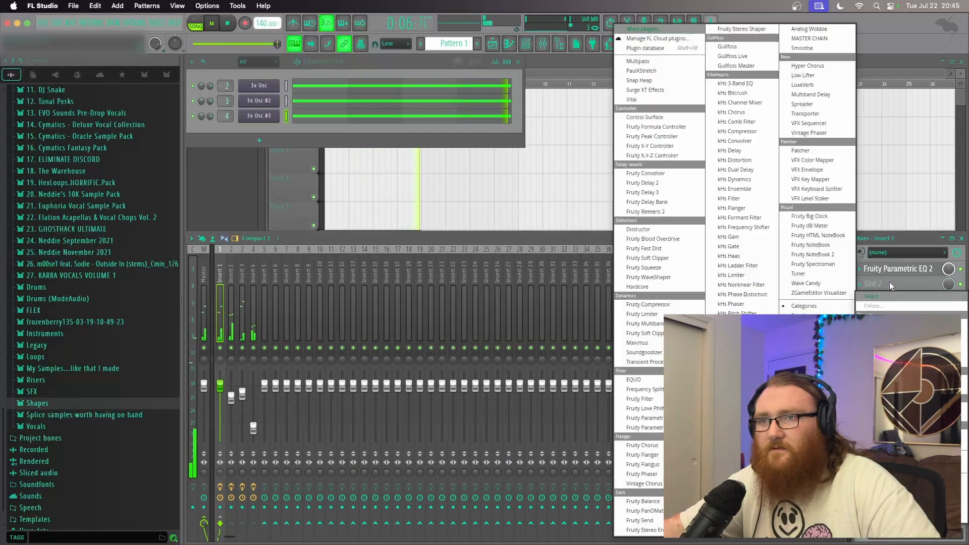
left_click(661, 354)
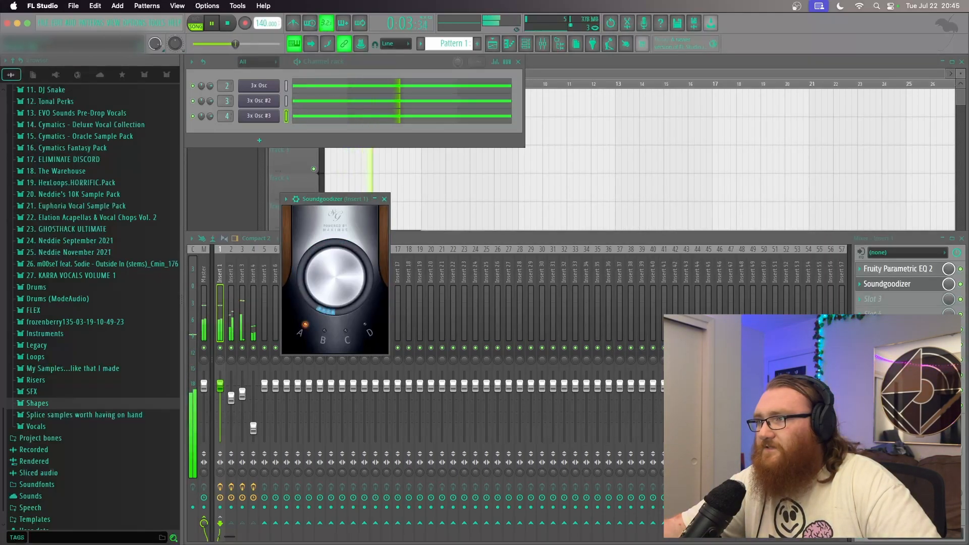
left_click(384, 199)
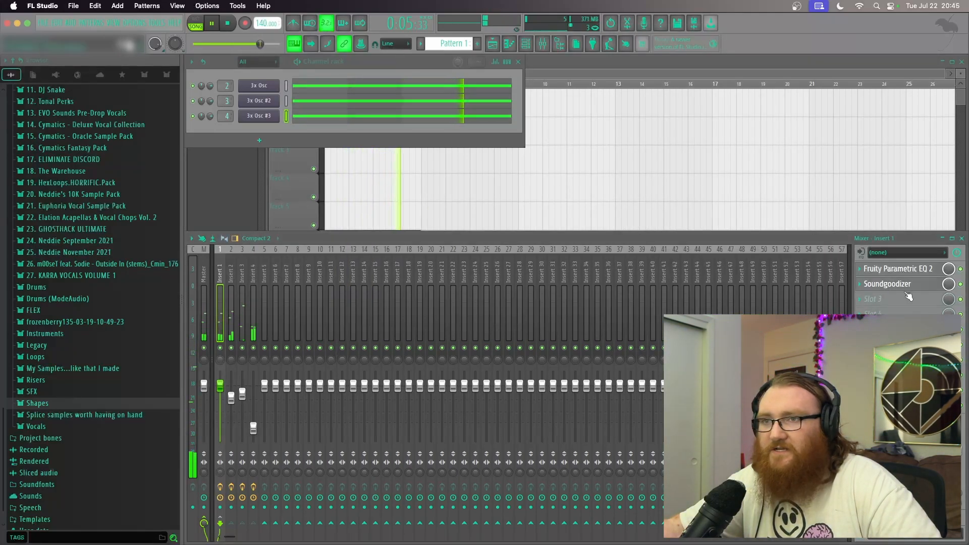
Add kHs Distortion to insert 1's third effect slot and set its distortion type to Sine
left_click(892, 298)
left_click(734, 160)
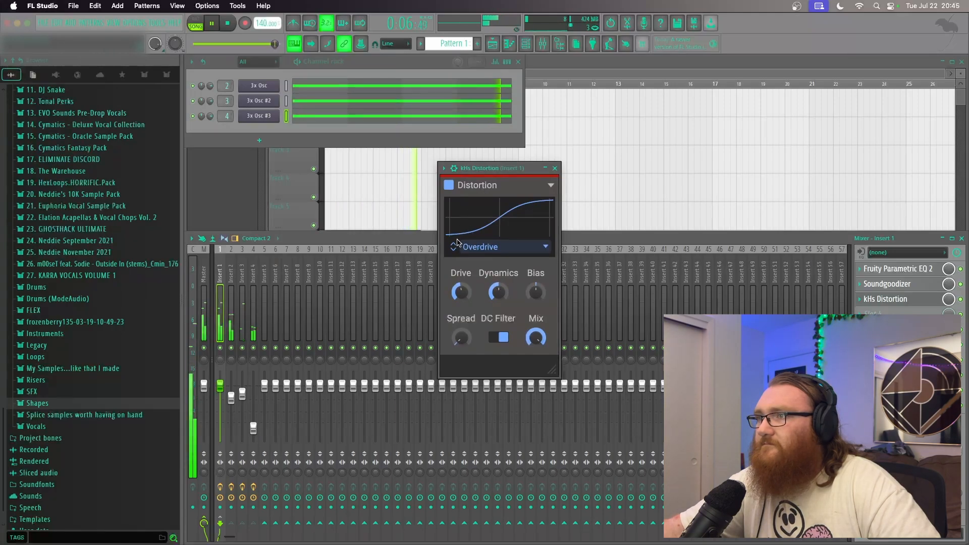
left_click(454, 247)
left_click(454, 246)
left_click(454, 246)
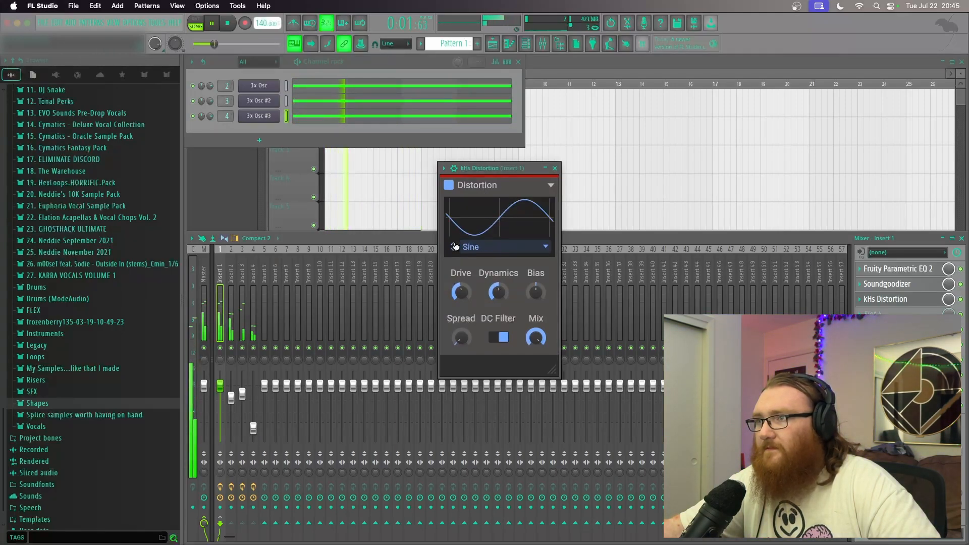
Raise the distortion's Drive, lower its Dynamics slightly, reduce its Mix well below half and close it
mouse_move(460, 292)
left_mouse_down()
mouse_move(460, 275)
mouse_move(460, 288)
mouse_move(498, 274)
mouse_move(460, 285)
mouse_move(499, 298)
mouse_move(461, 291)
left_mouse_up()
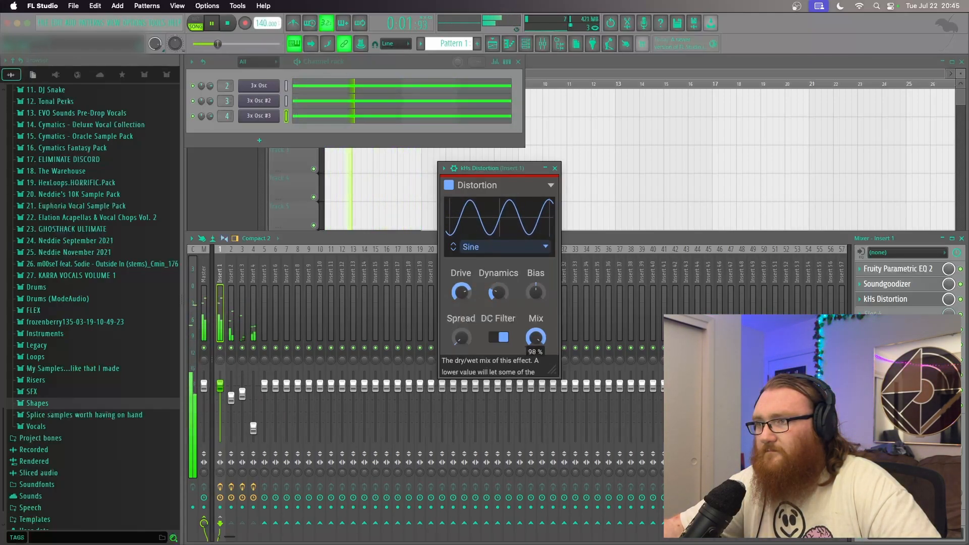
left_click_drag(536, 337, 535, 357)
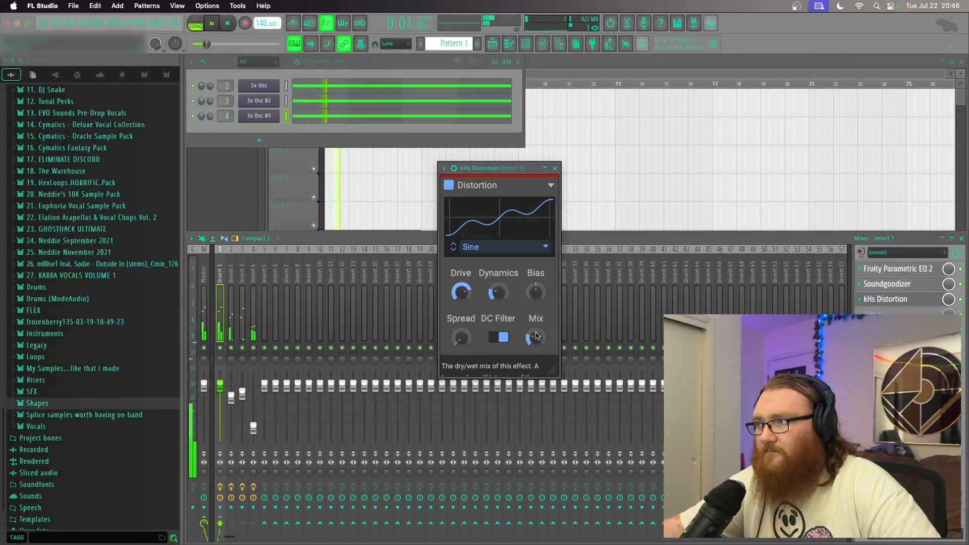
left_click(557, 169)
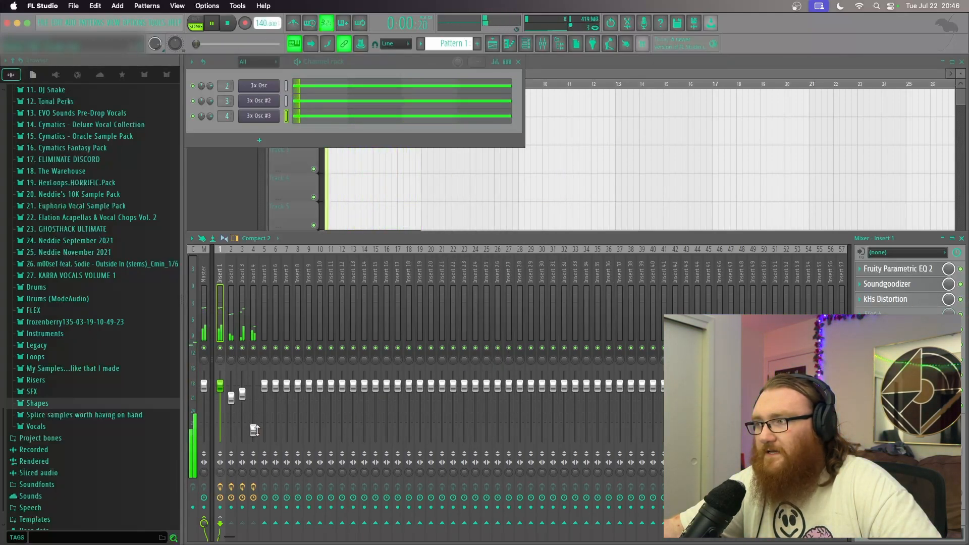
Add Fruity Reeverb 2 to insert 1's fourth effect slot and lower its dry level
left_click(900, 315)
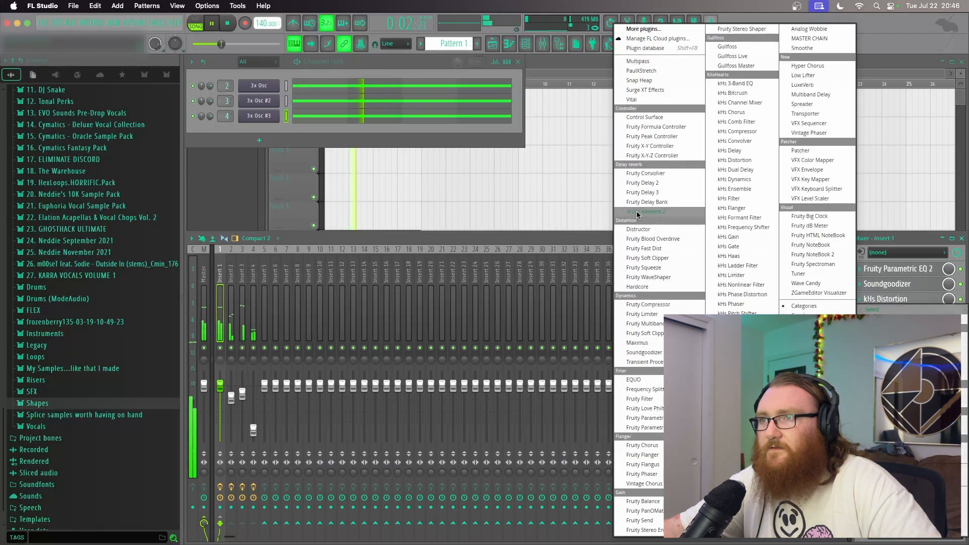
left_click(669, 211)
left_click_drag(429, 139, 428, 167)
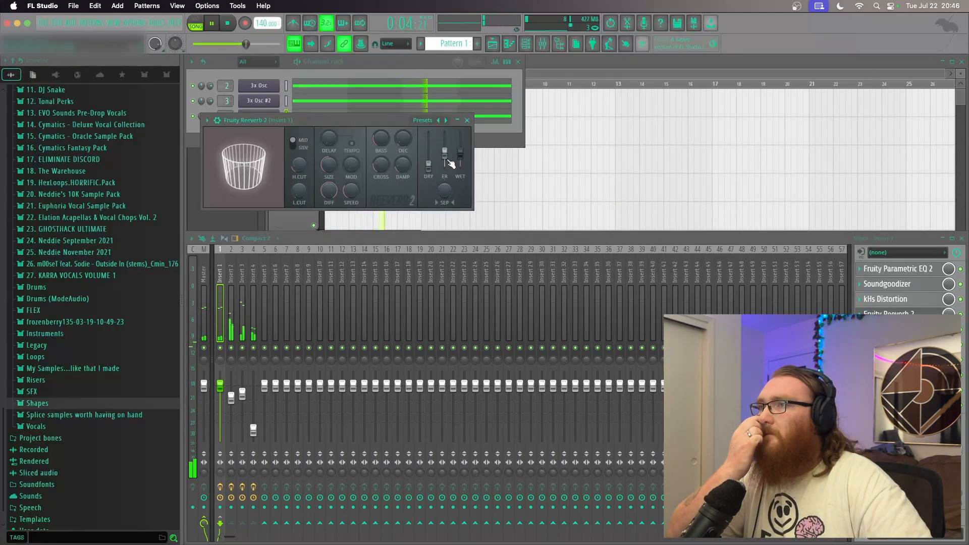
Reset the reverb's wet and early reflection levels to their defaults
right_click(461, 154)
left_click(477, 162)
right_click(444, 154)
left_click(460, 162)
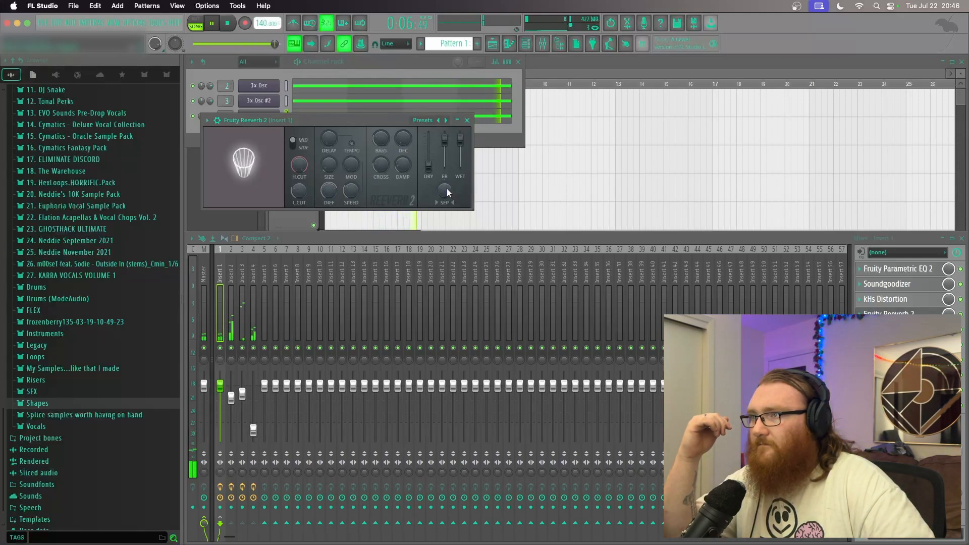
Reset the reverb's dry level to default, lower its wet level to below the middle and close the reverb
right_click(428, 165)
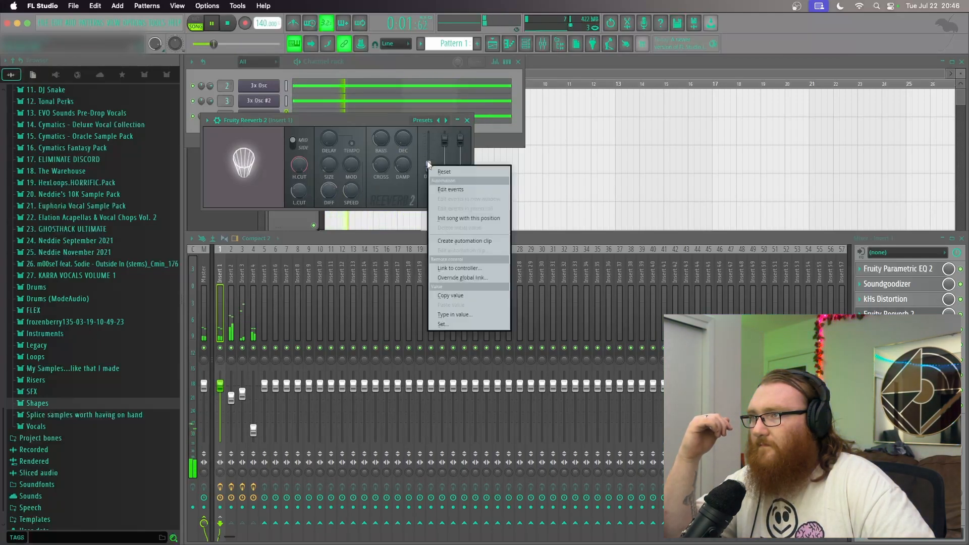
left_click(437, 171)
left_click_drag(463, 145, 461, 162)
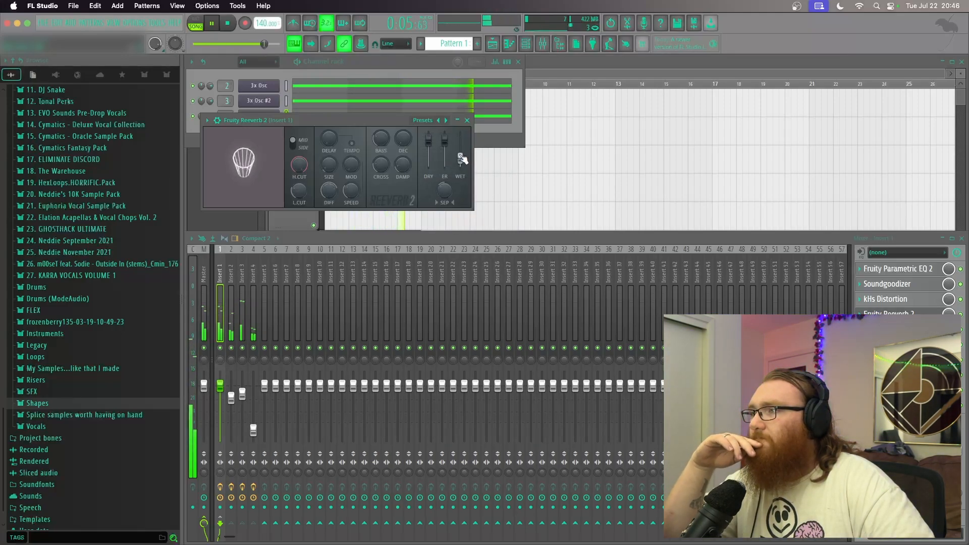
left_click(467, 120)
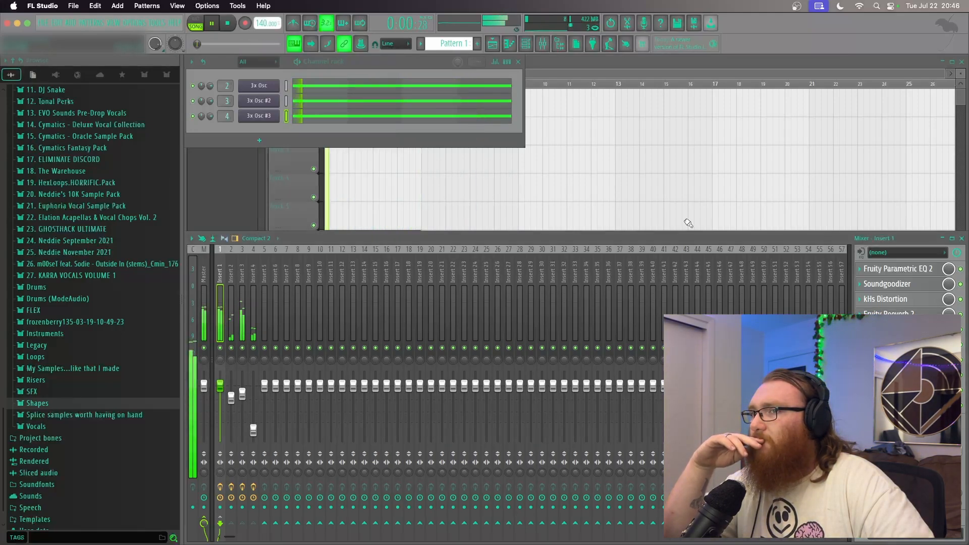
Lower band 4's frequency slightly in insert 1's equalizer and close the equalizer
left_click(891, 269)
left_click_drag(581, 349, 585, 357)
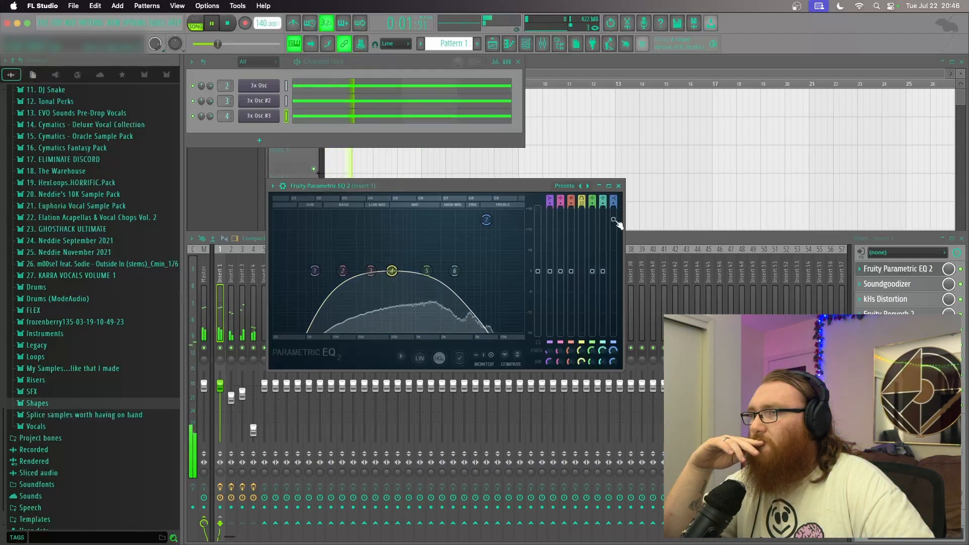
left_click(619, 186)
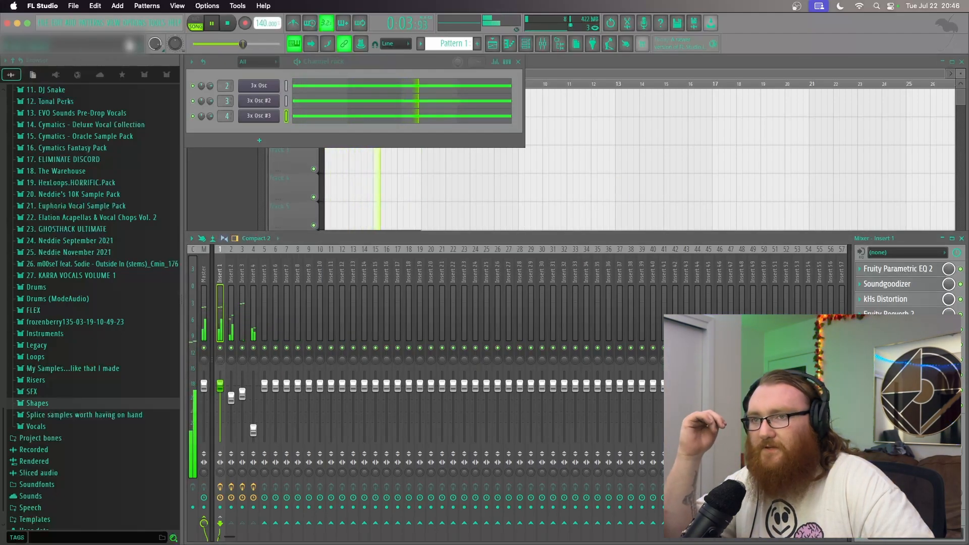